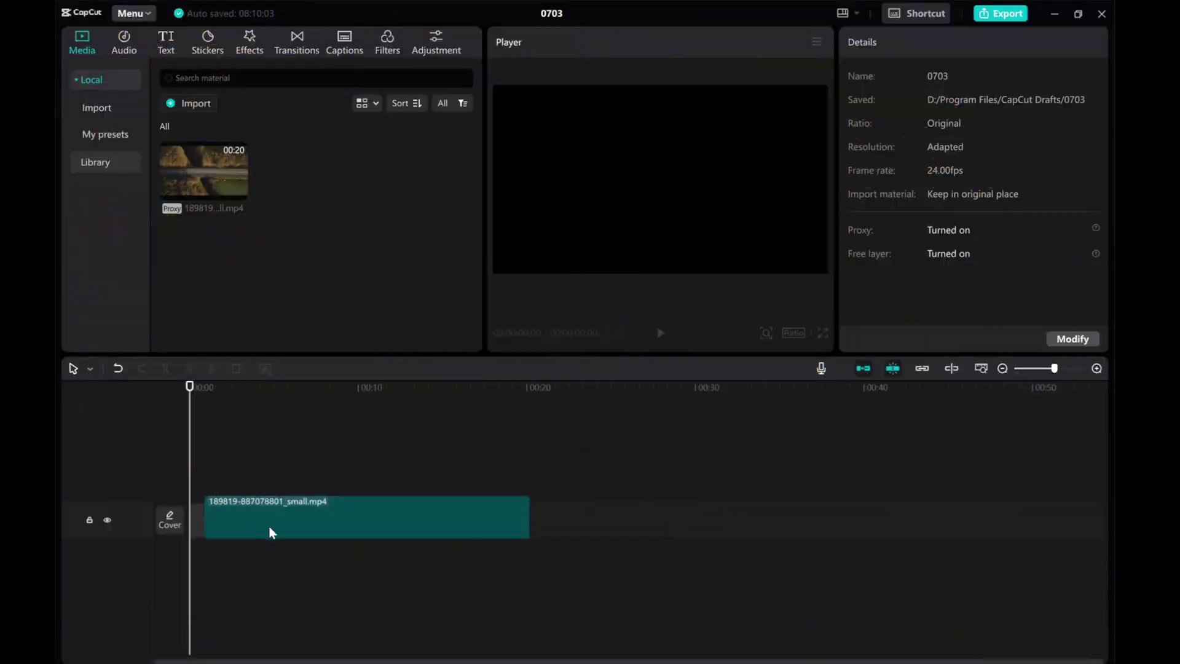
Select the 189819 drone road clip on the timeline to show its Video properties
left_click(272, 525)
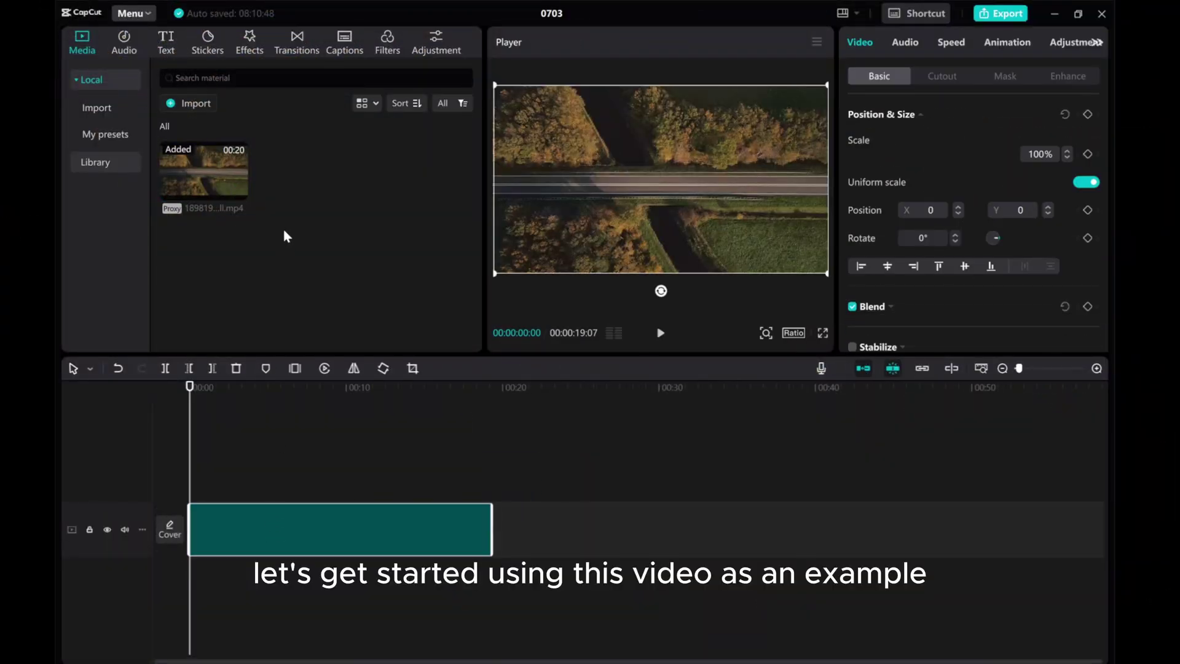
Add the Library's white clip above the footage as a 6-second freeze frame
left_click(93, 161)
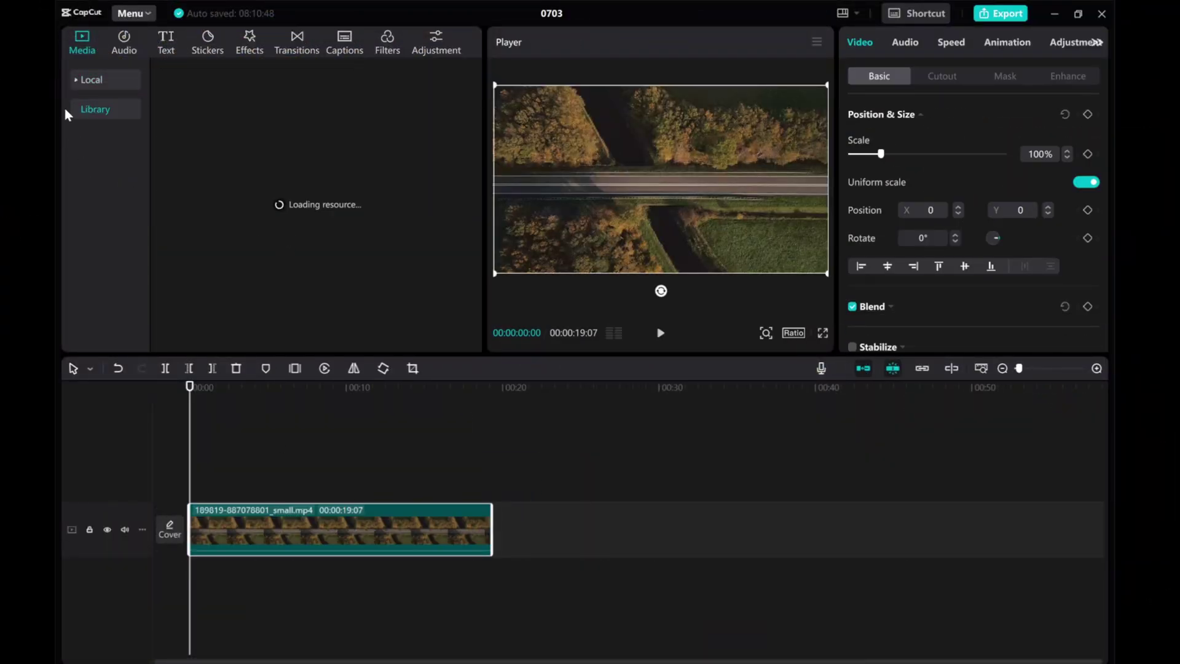
left_click_drag(301, 158, 188, 484)
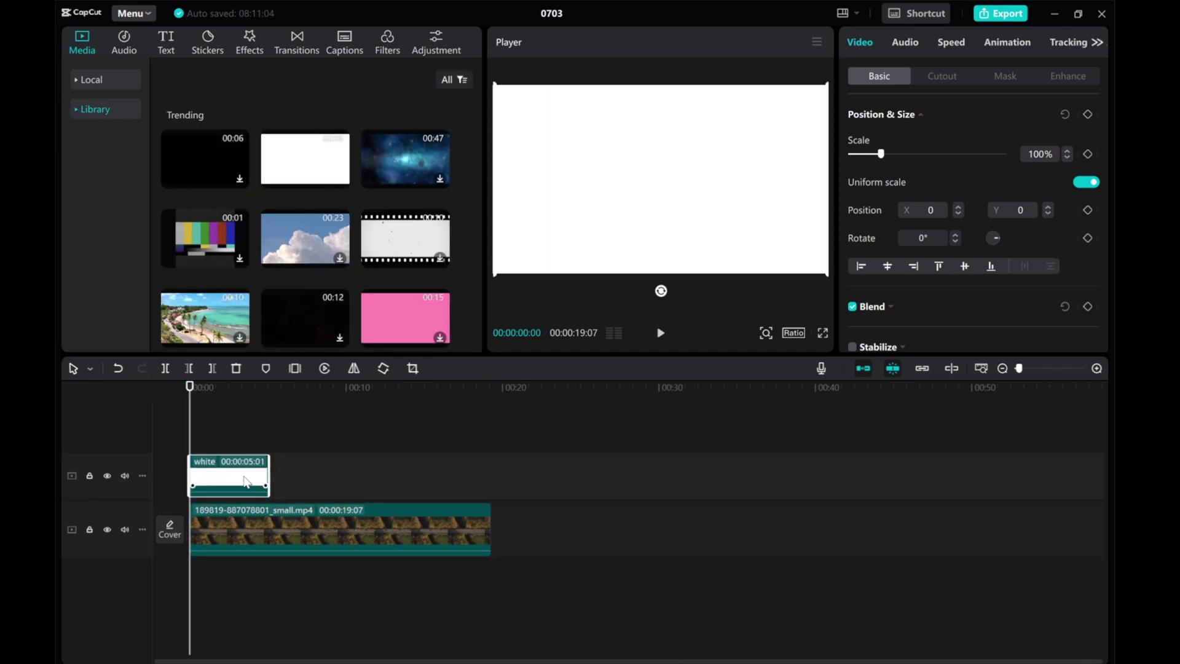
left_click(295, 368)
right_click(294, 477)
left_click(316, 257)
left_click(212, 476)
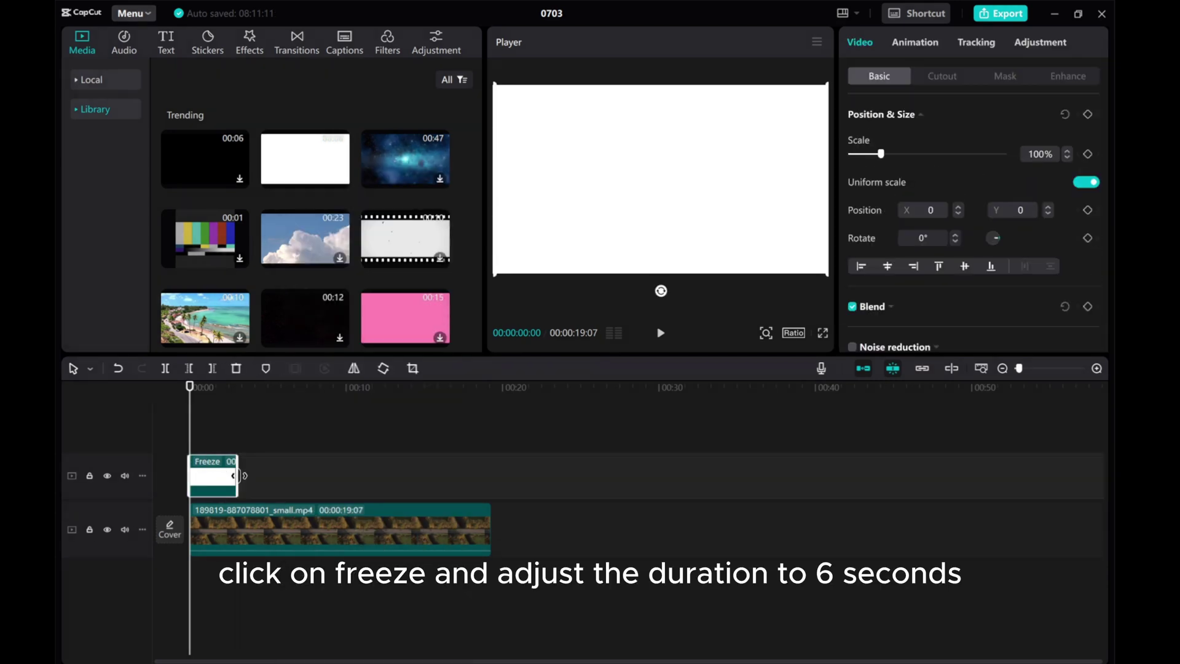
left_click_drag(236, 484, 282, 485)
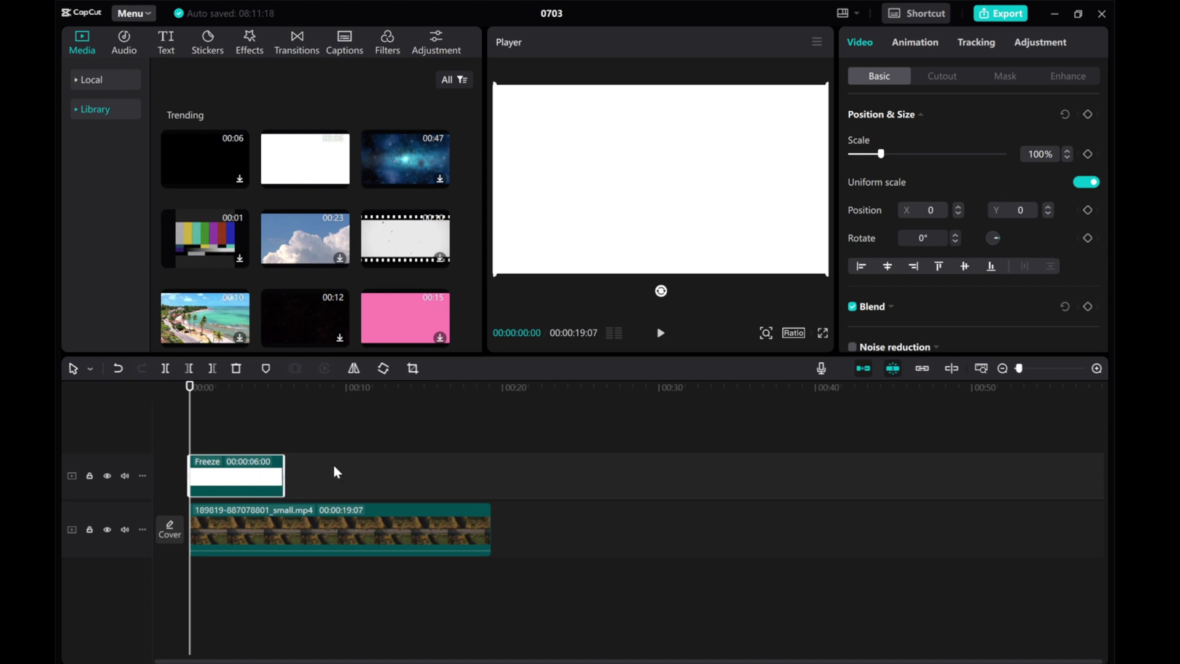
left_click(1097, 369)
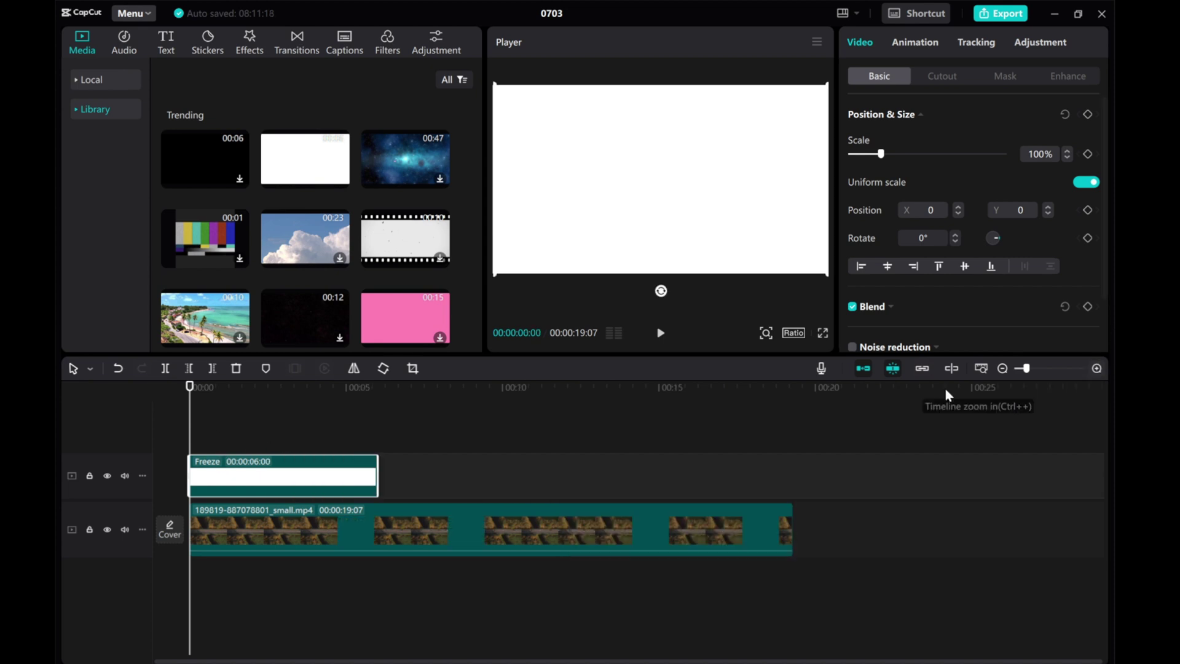
Add a text clip spanning the freeze frame, hide the white track, and type 'welcome'
left_click(161, 41)
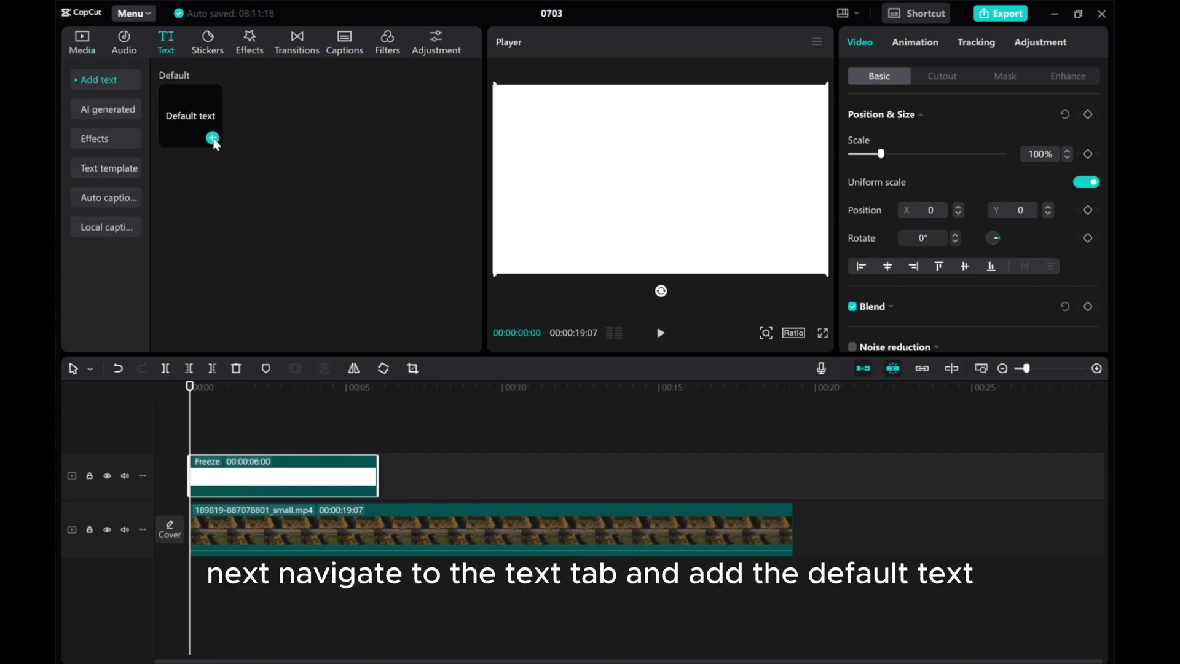
left_click(215, 139)
left_click_drag(286, 444, 378, 444)
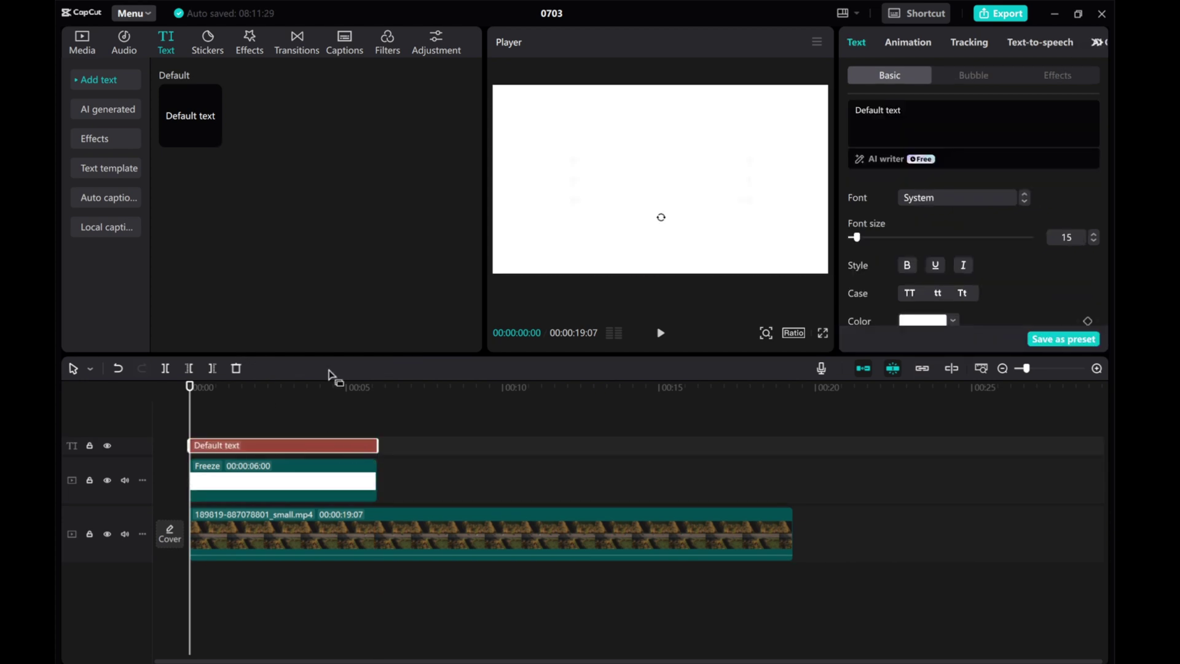
left_click(107, 481)
key("BackSpace")
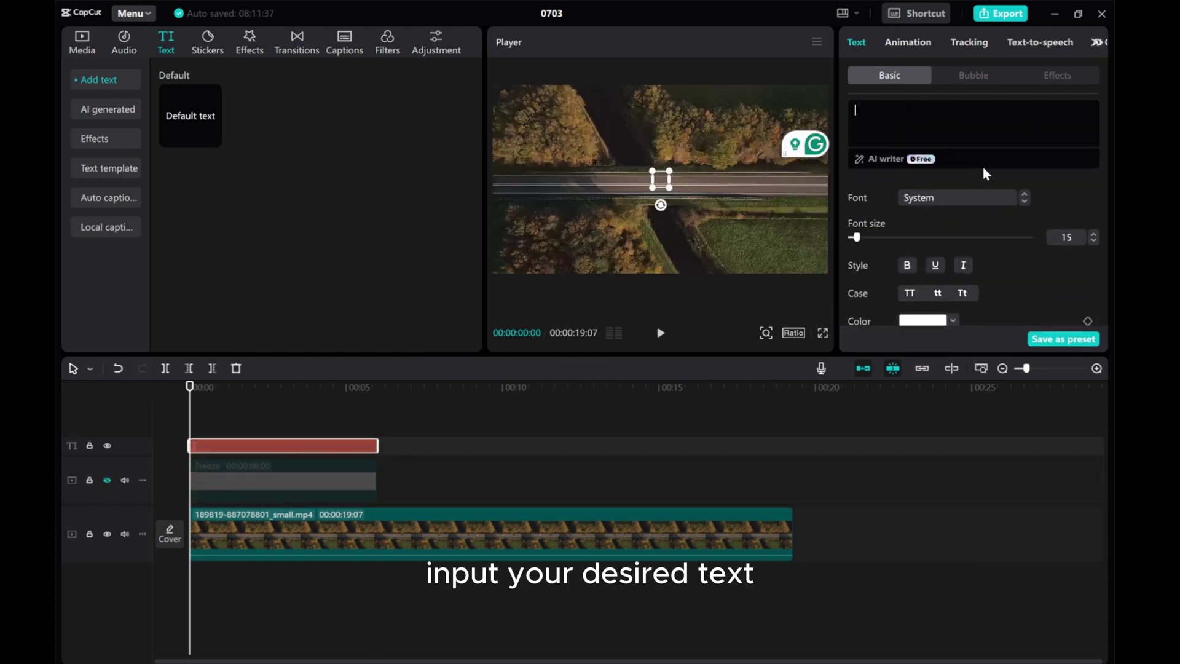
type("welcome")
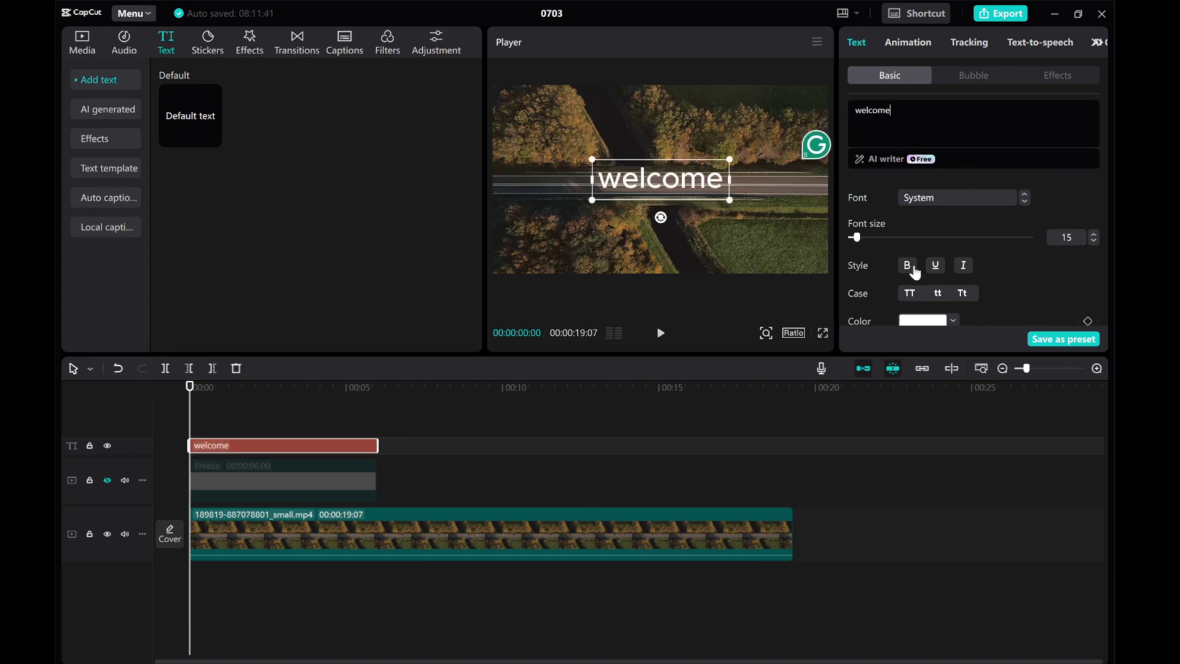
Style the text in Vollkorn-Blk, bold, all uppercase, at size 41
left_click(939, 198)
left_click(946, 198)
left_click(945, 194)
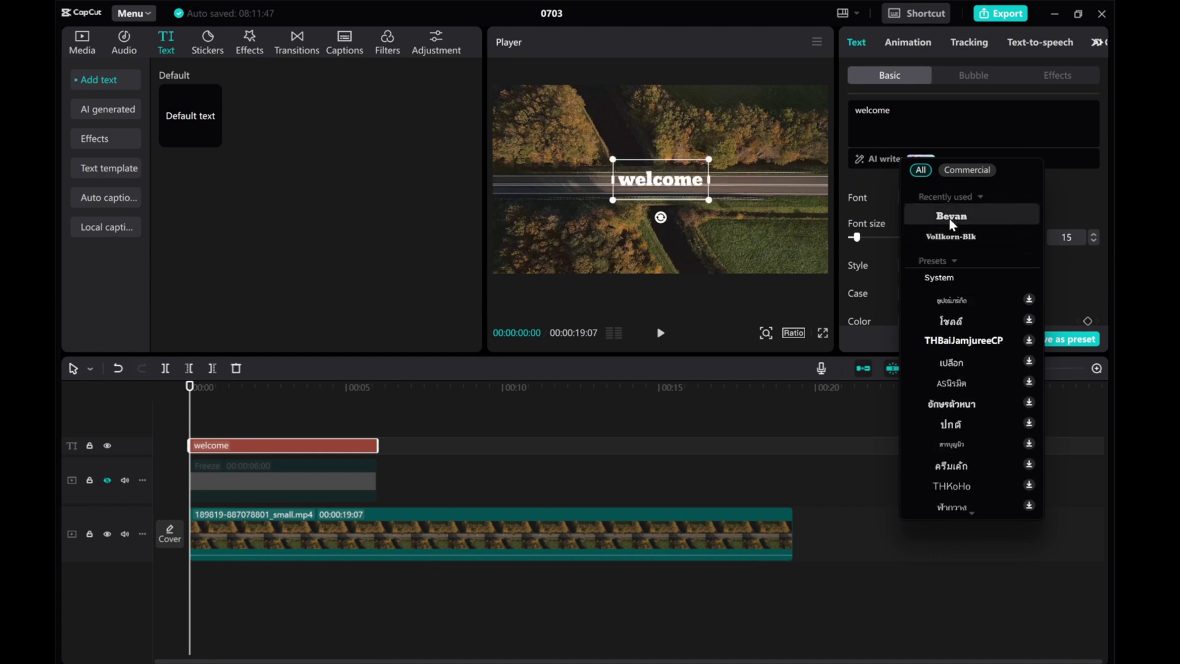
left_click(952, 237)
left_click(907, 265)
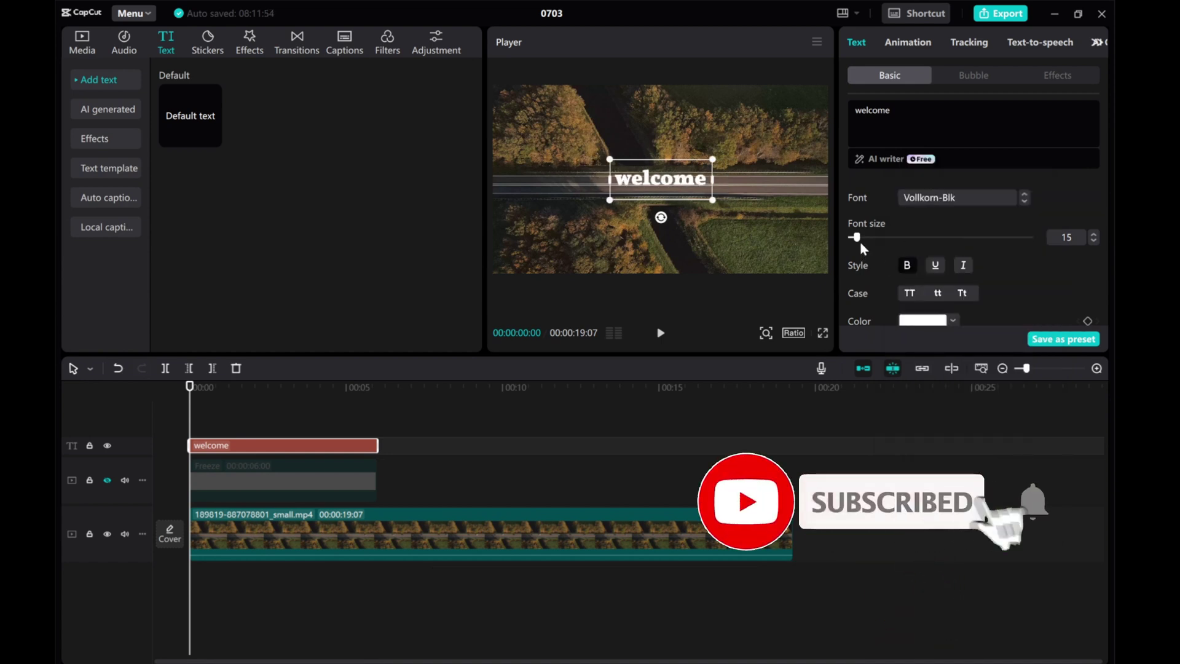
left_click(909, 293)
left_click_drag(857, 238, 873, 240)
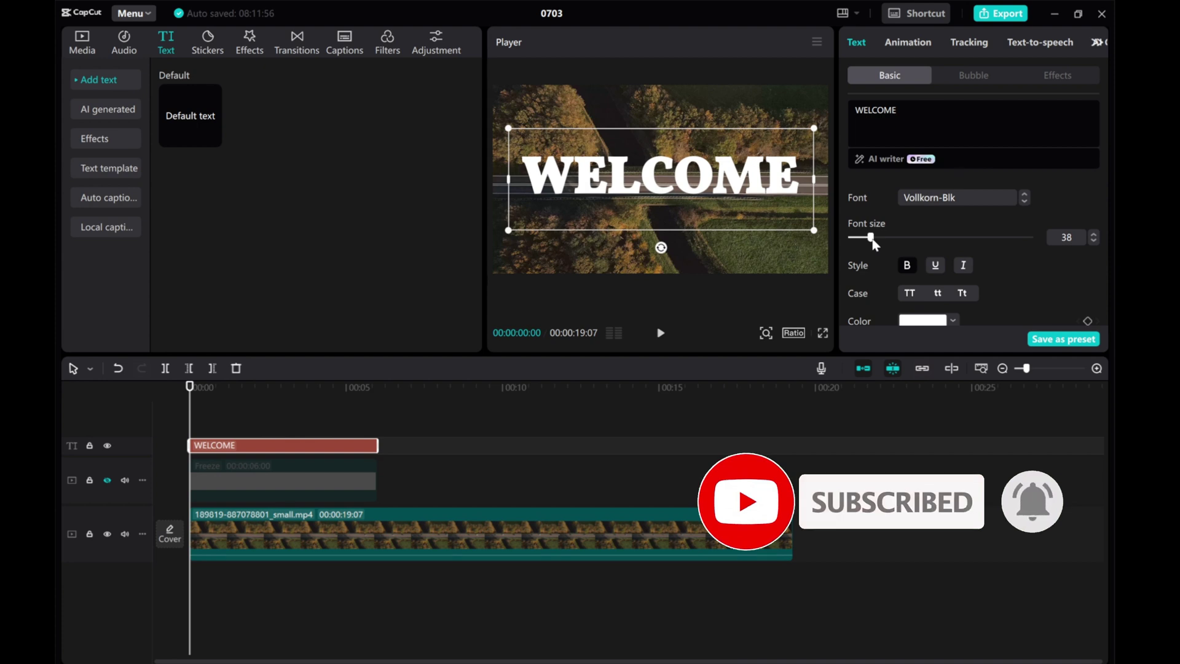
left_click_drag(871, 238, 875, 240)
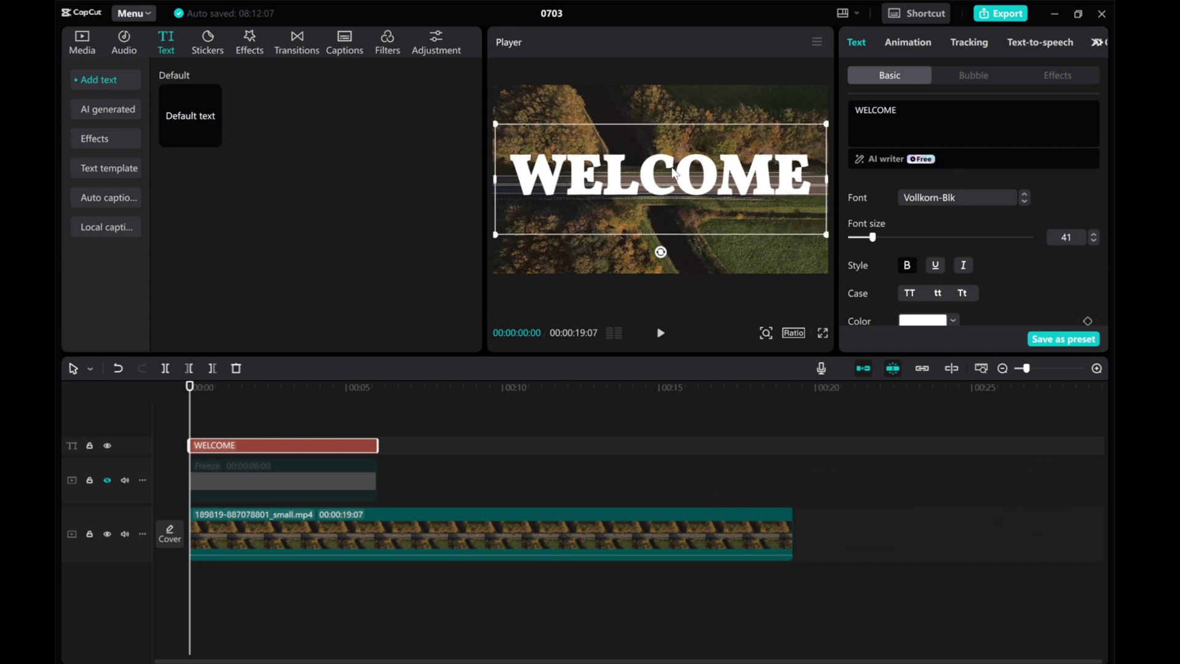
Color the WELCOME text bright green and unhide the white freeze-frame track
scroll(953, 245, "down", 3)
left_click(953, 217)
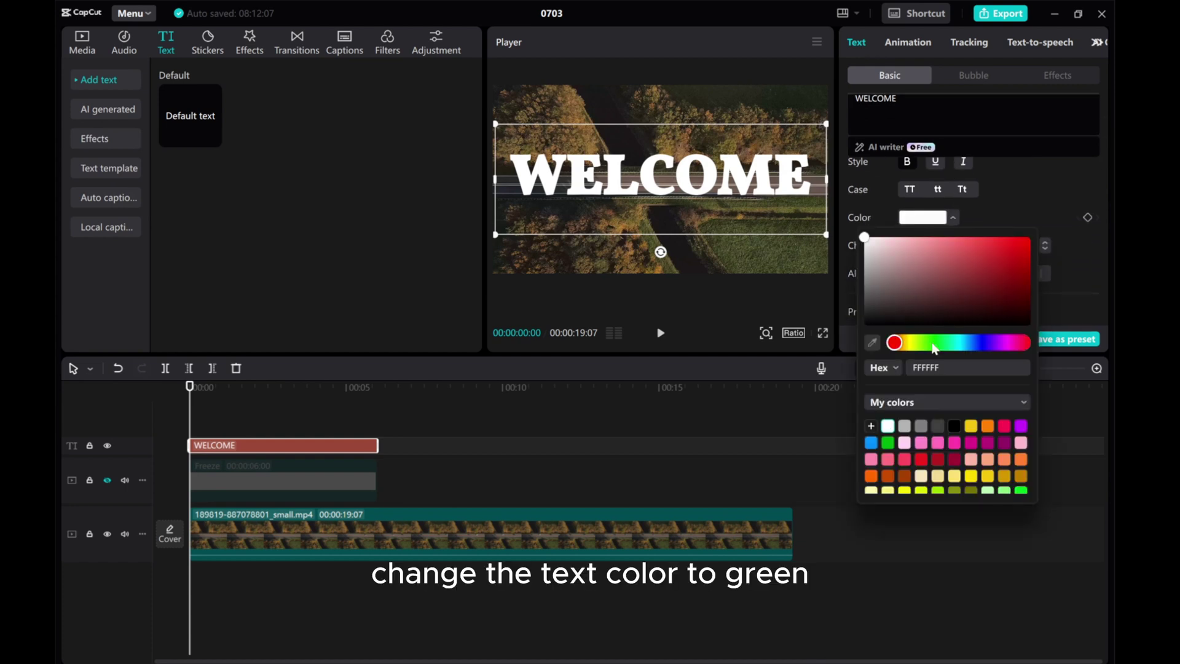
scroll(889, 468, "down", 2)
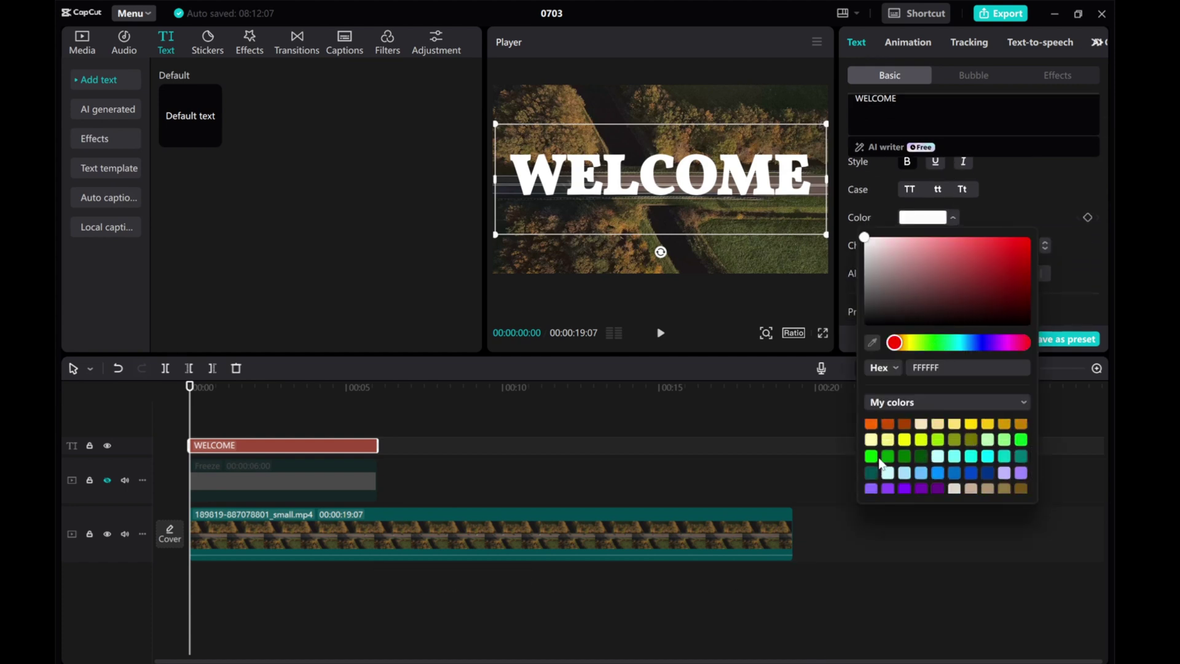
left_click(872, 456)
left_click(1010, 210)
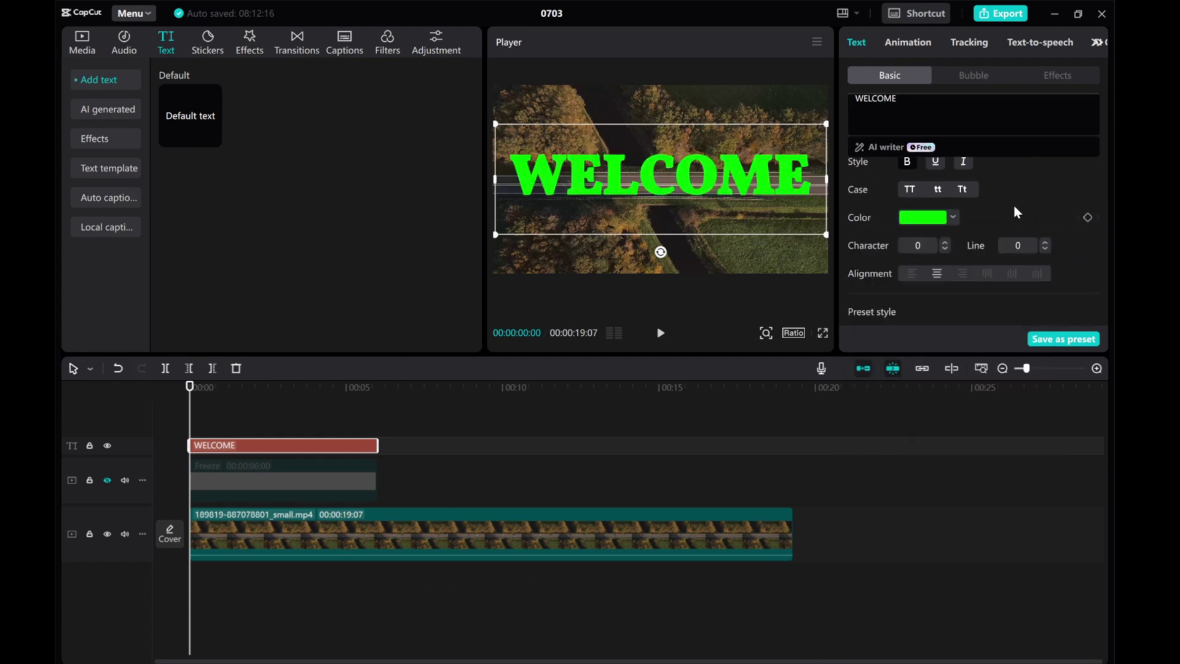
left_click(106, 480)
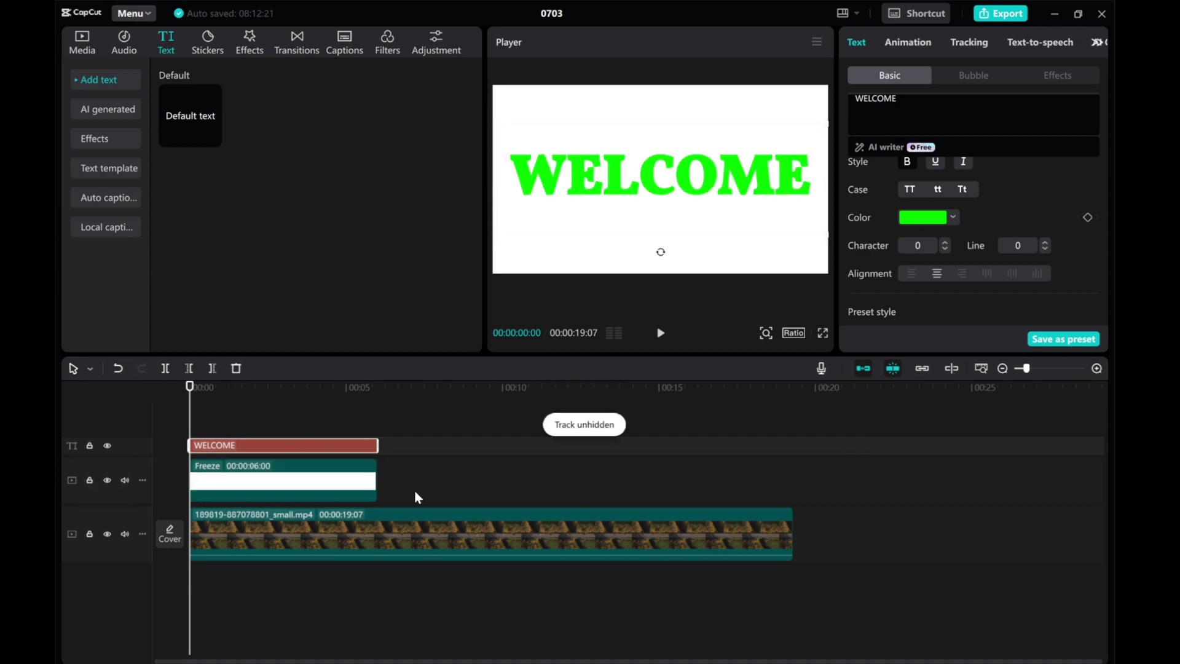
Give the WELCOME text a Slide Right intro animation
left_click(345, 473)
left_click(231, 448)
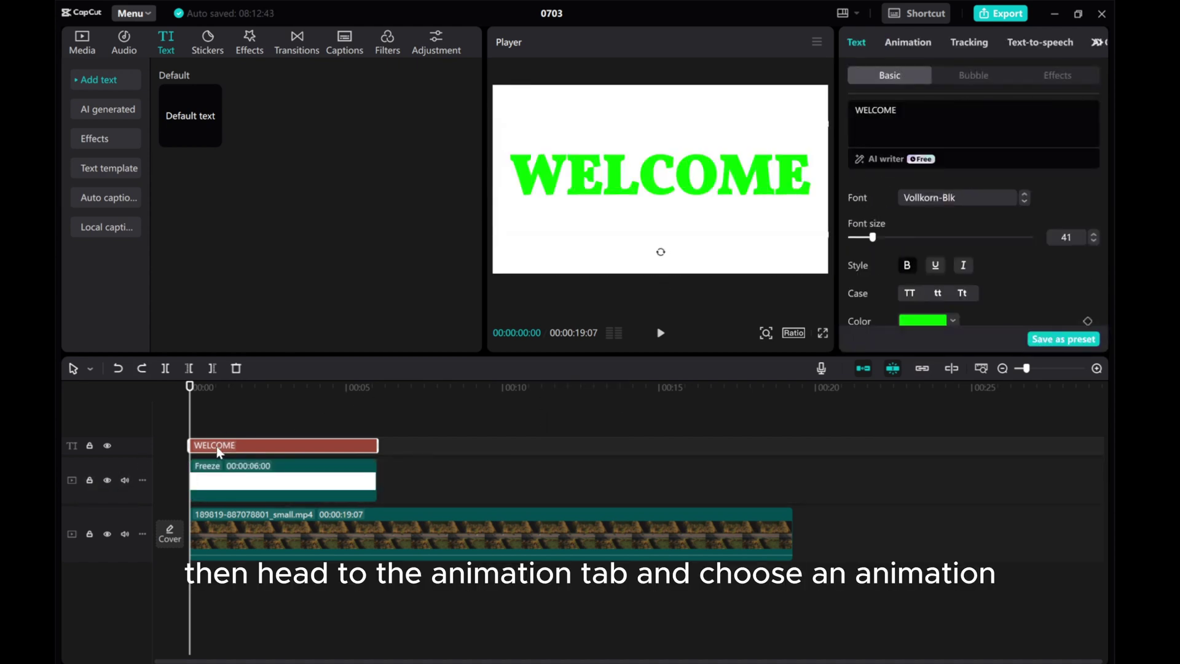
left_click(908, 43)
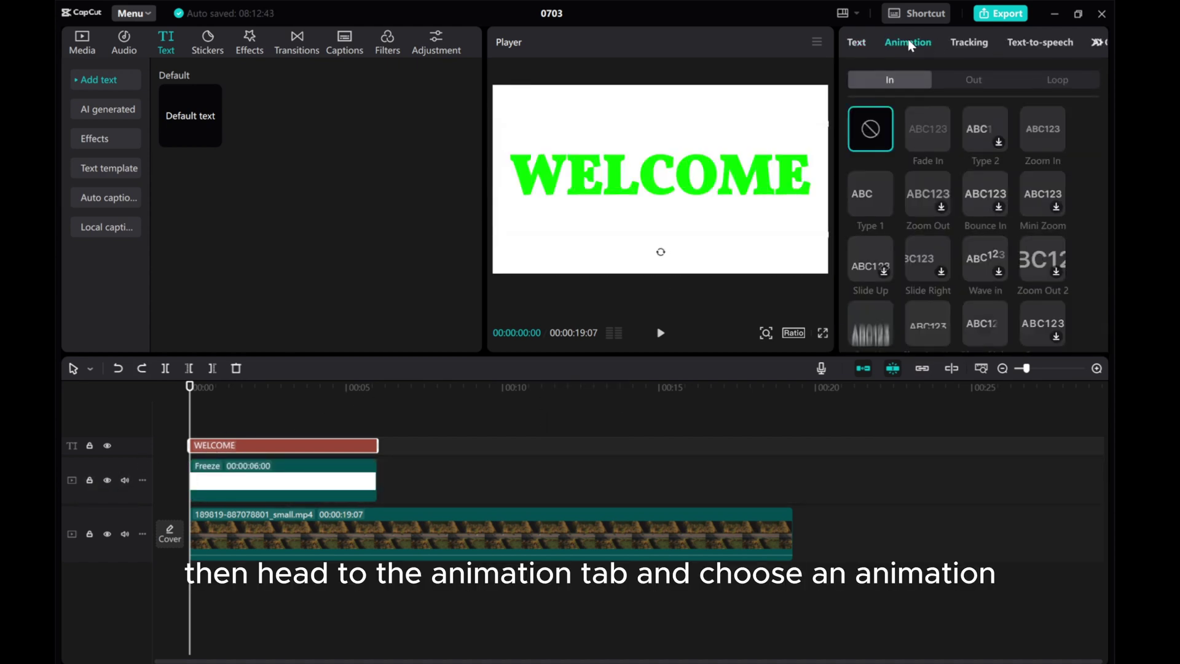
left_click(869, 198)
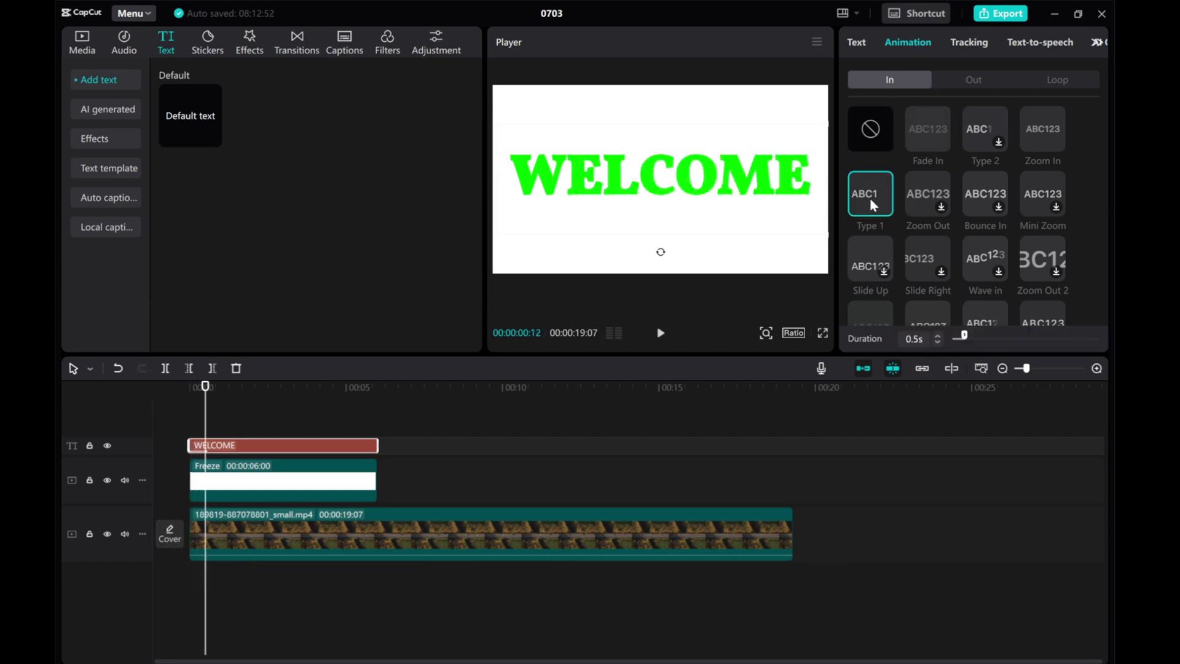
left_click(1040, 138)
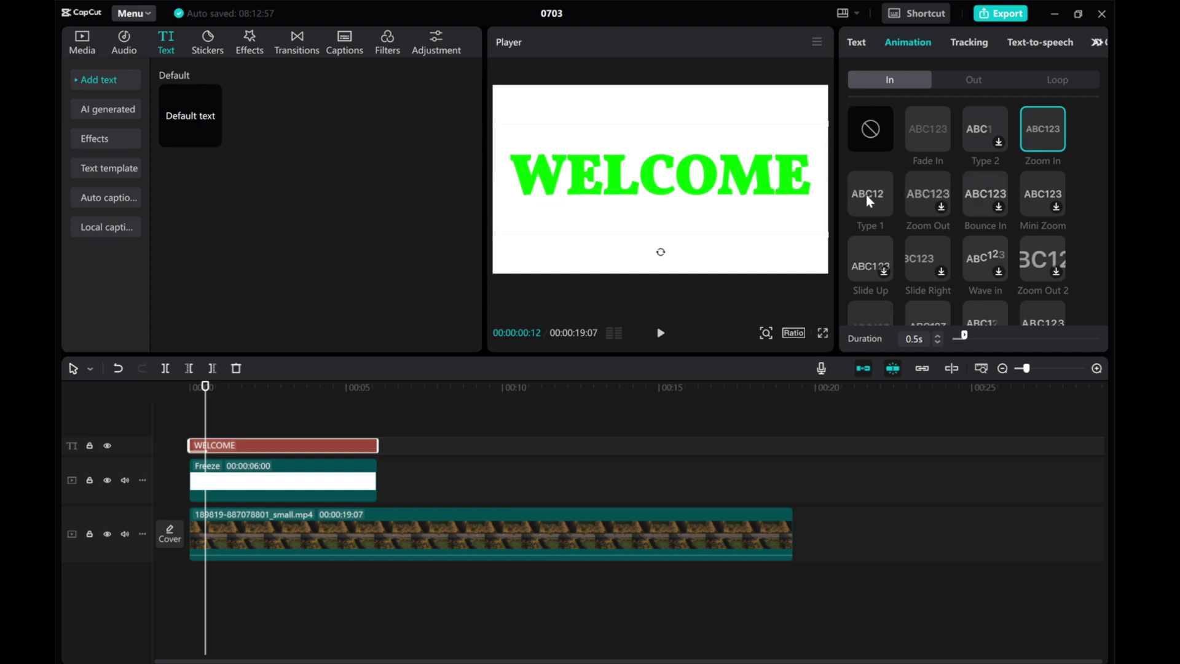
scroll(891, 191, "down", 1)
scroll(911, 264, "up", 1)
left_click(925, 258)
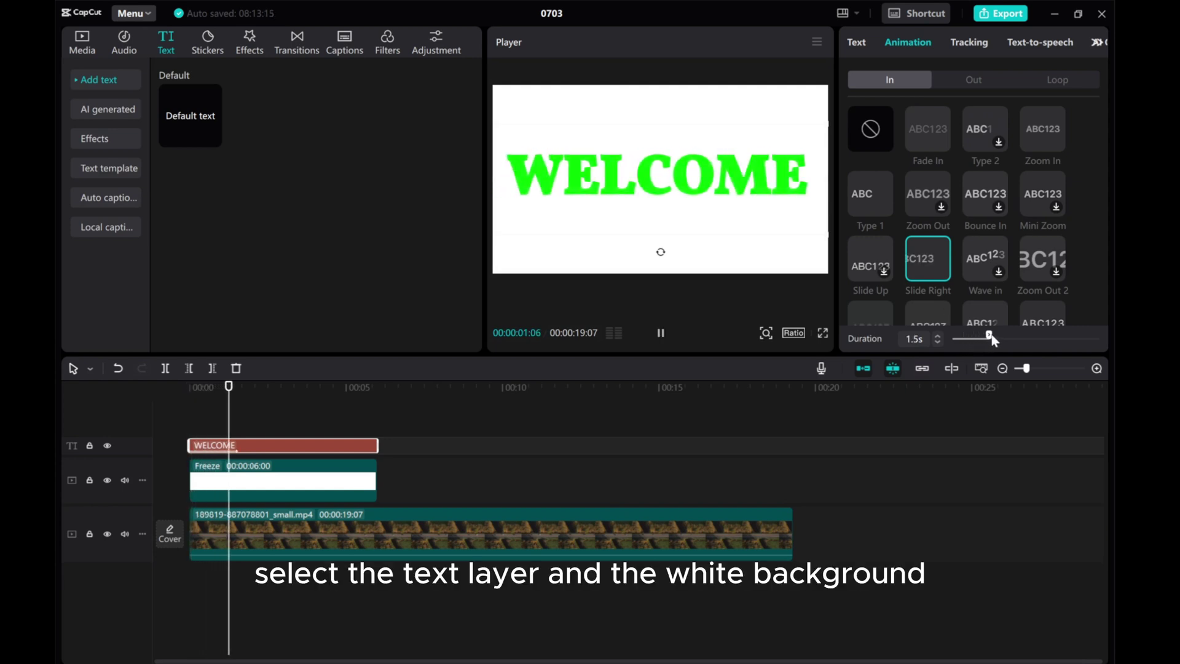
Merge the WELCOME text and freeze-frame clips into Compound clip1
left_click_drag(397, 494, 246, 446)
right_click(284, 451)
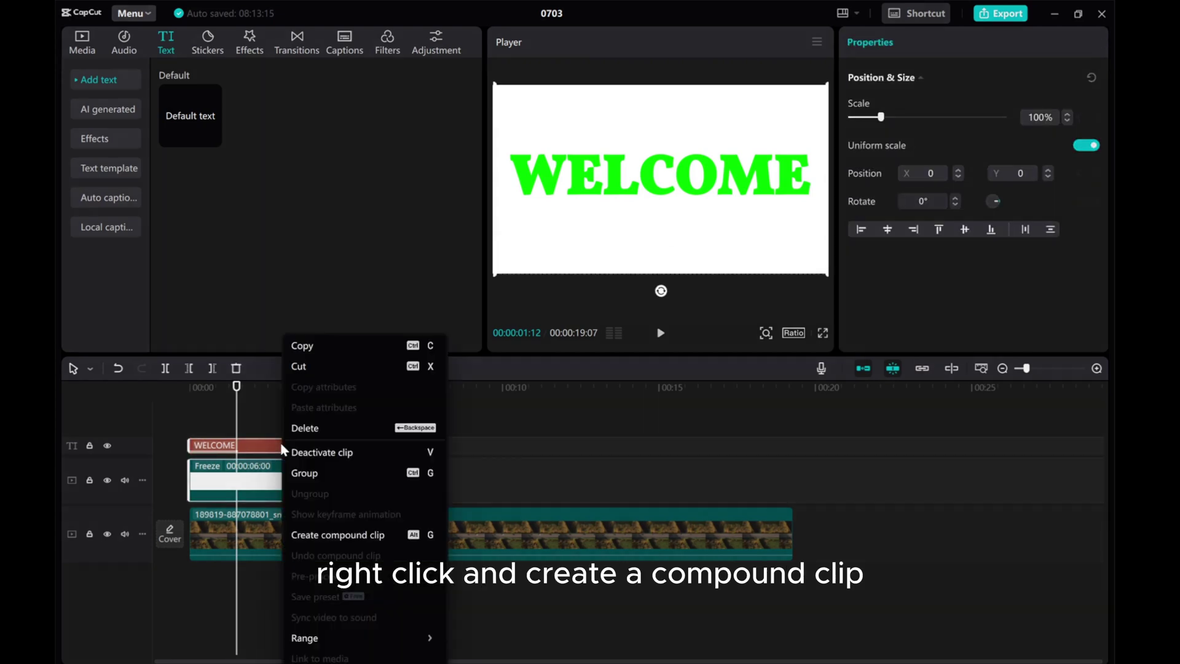
left_click(328, 536)
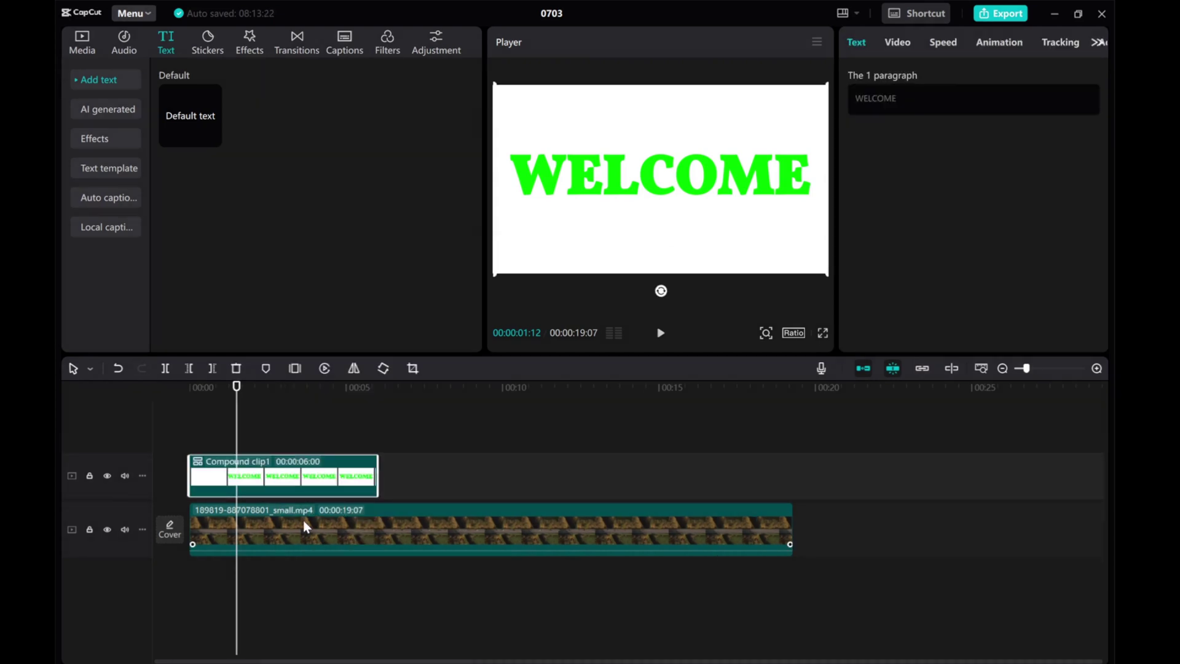
Turn on chroma key for the compound clip and sample the green WELCOME text
left_click(895, 40)
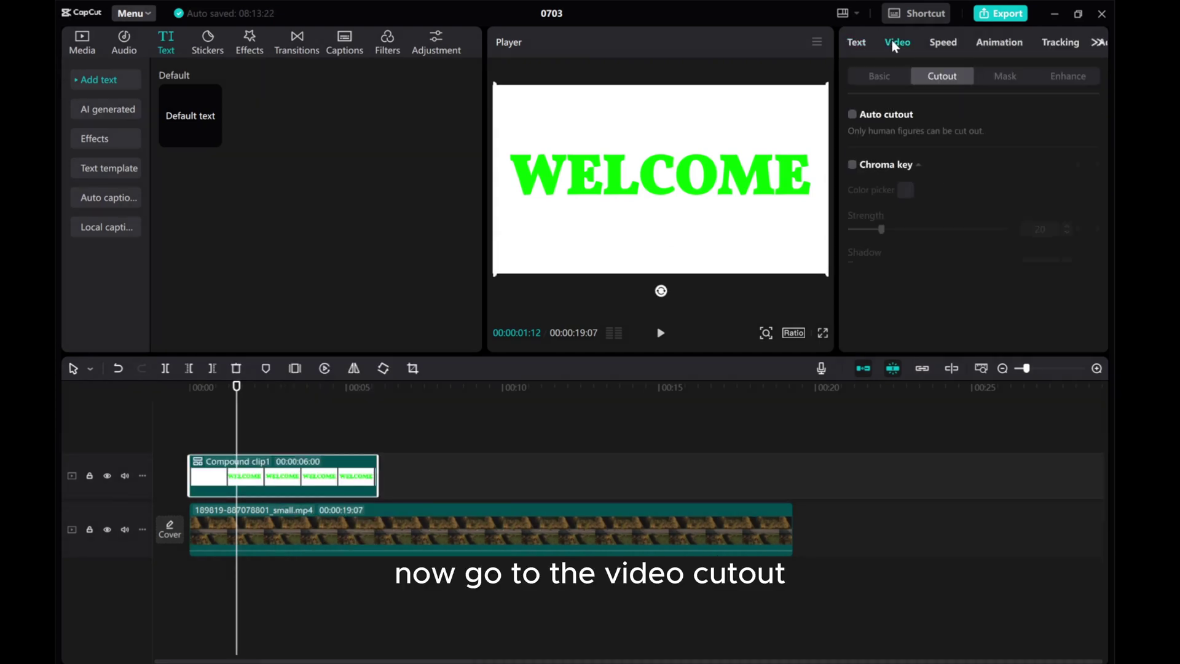
left_click(853, 167)
left_click(752, 160)
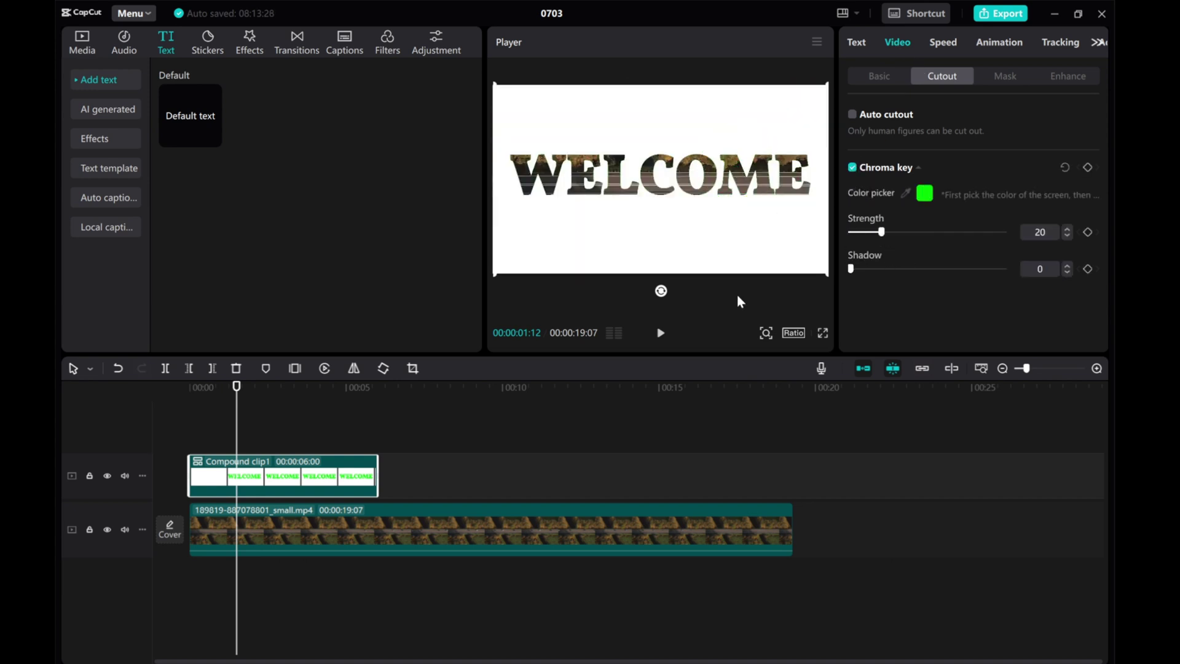
left_click_drag(248, 427, 368, 424)
left_click(206, 415)
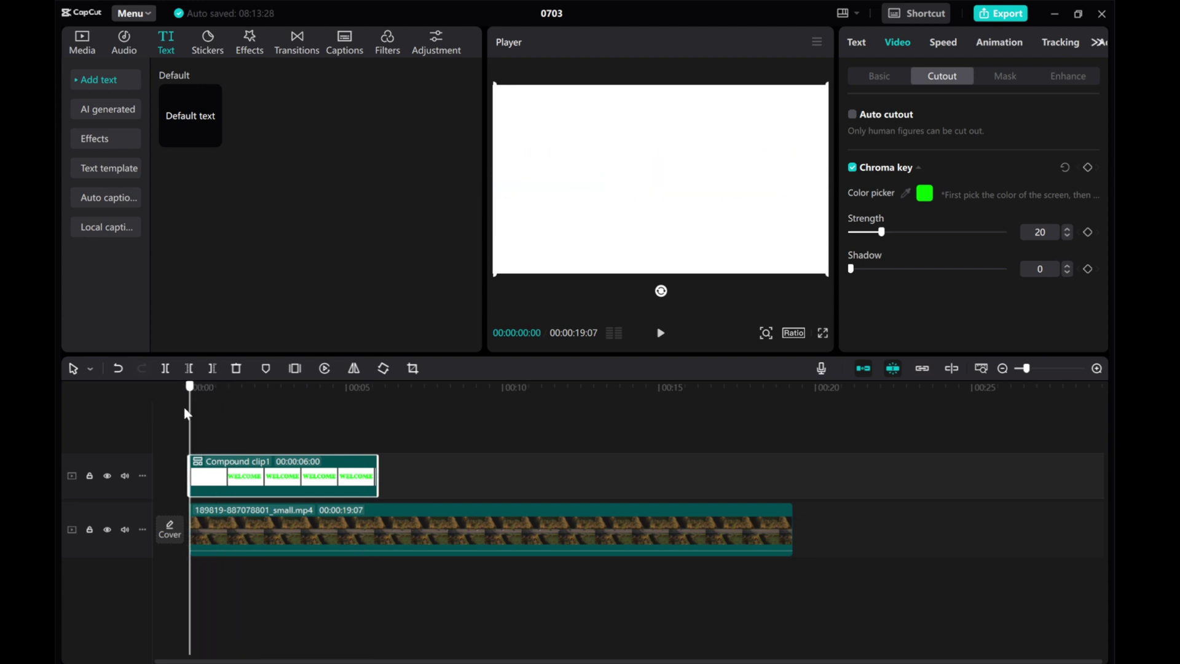
left_click(197, 418)
left_click_drag(198, 418, 200, 418)
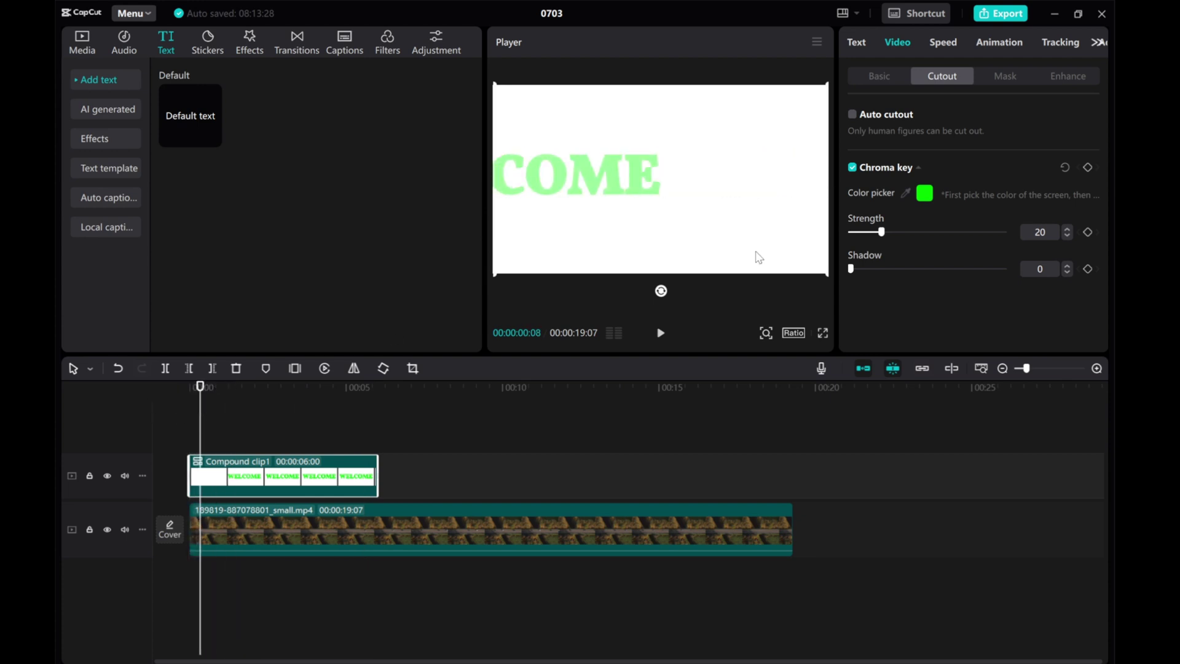
Raise the chroma key strength to 77 until no green remains in the letters
left_click_drag(889, 231, 913, 232)
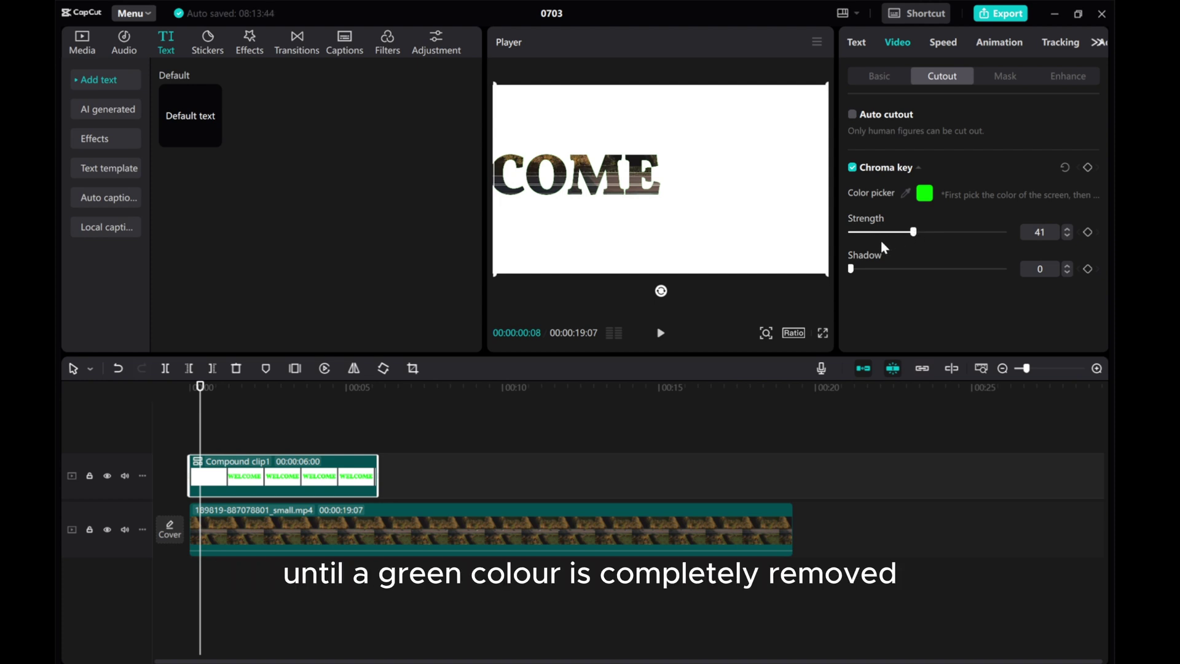
left_click_drag(201, 422, 196, 424)
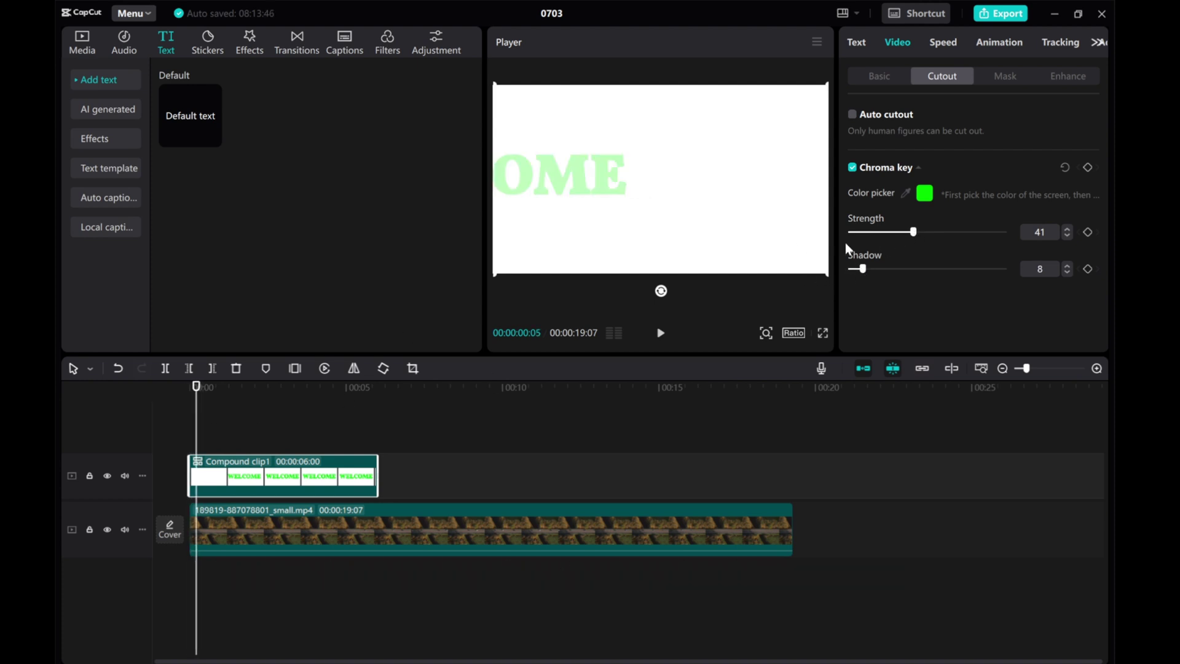
left_click_drag(918, 230, 940, 231)
left_click_drag(196, 433, 193, 432)
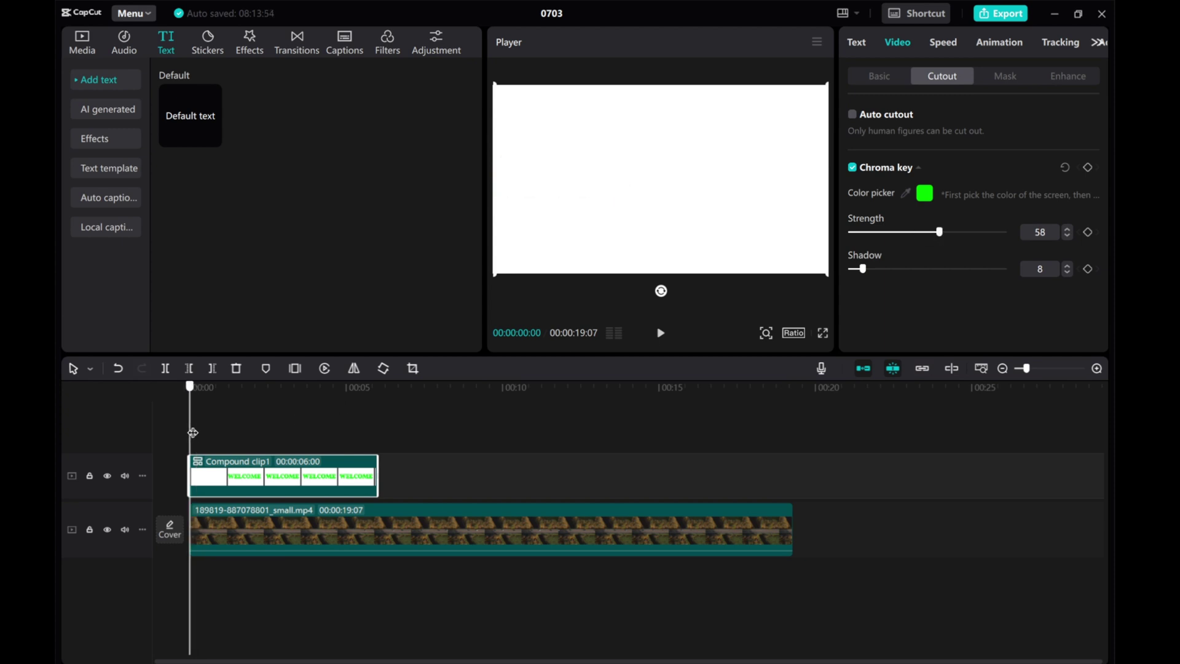
key("Right")
key("Right")
key("Right")
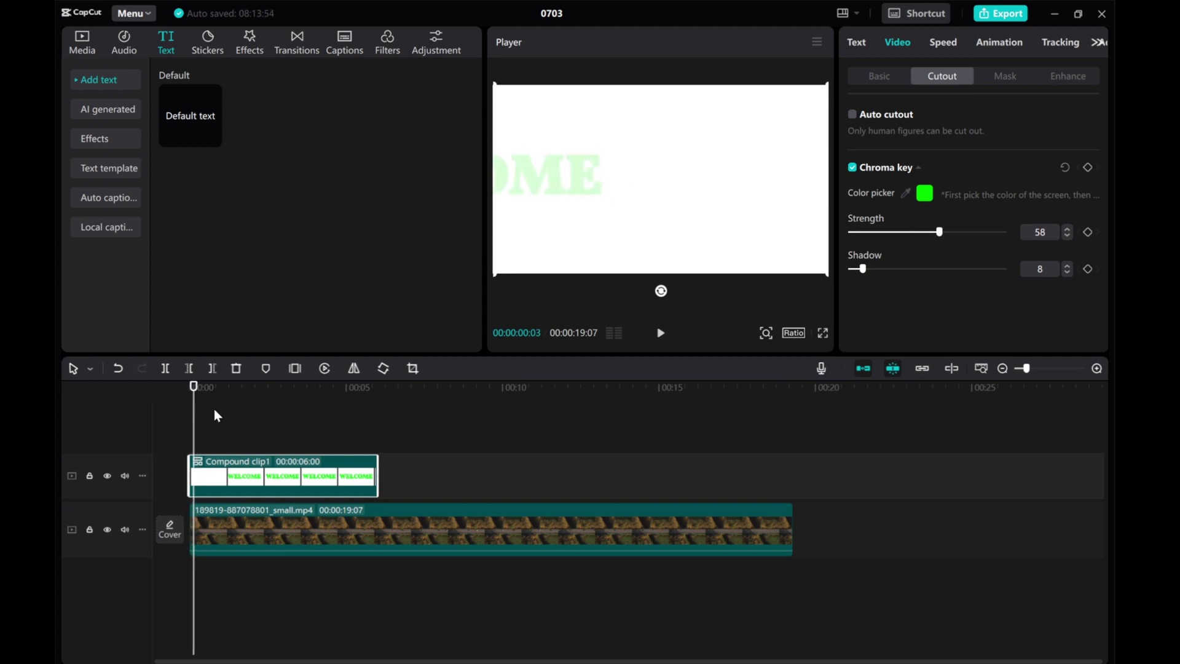
left_click_drag(939, 237, 966, 232)
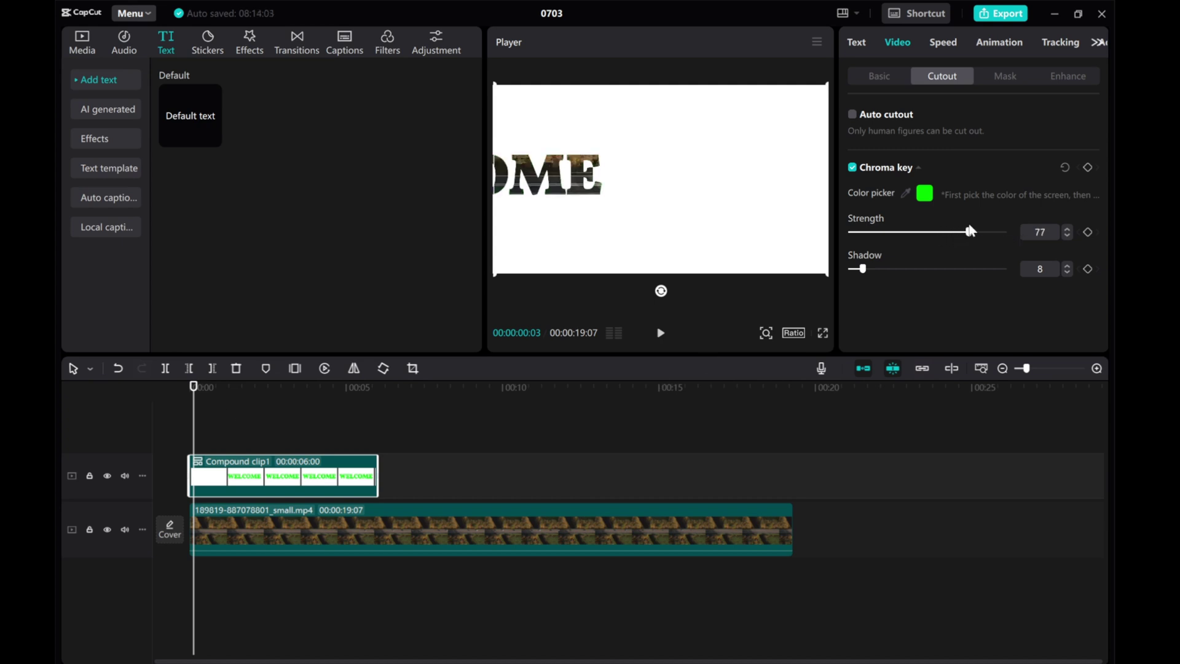
key("Right")
key("Right")
key("Right")
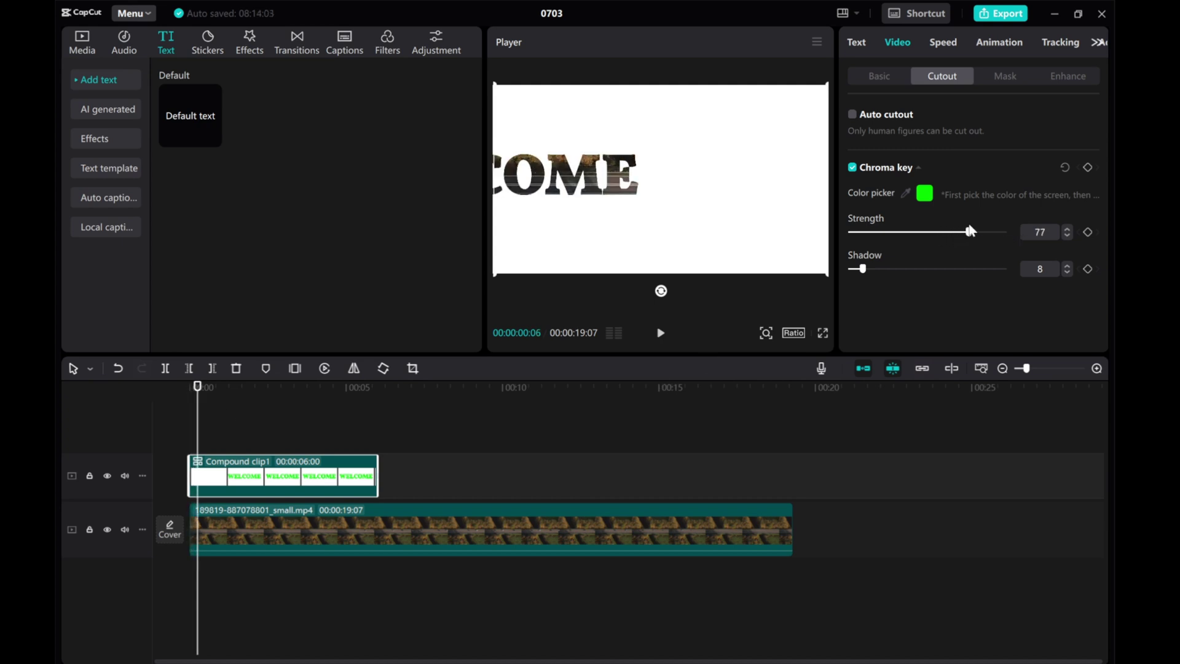
key("Right")
key("Right")
key("Right")
key("Right")
key("Right")
key("Right")
key("Right")
key("Right")
key("Right")
key("Right")
key("Right")
key("Right")
key("Right")
key("Right")
key("Right")
key("Right")
key("Right")
key("Right")
key("Right")
key("Right")
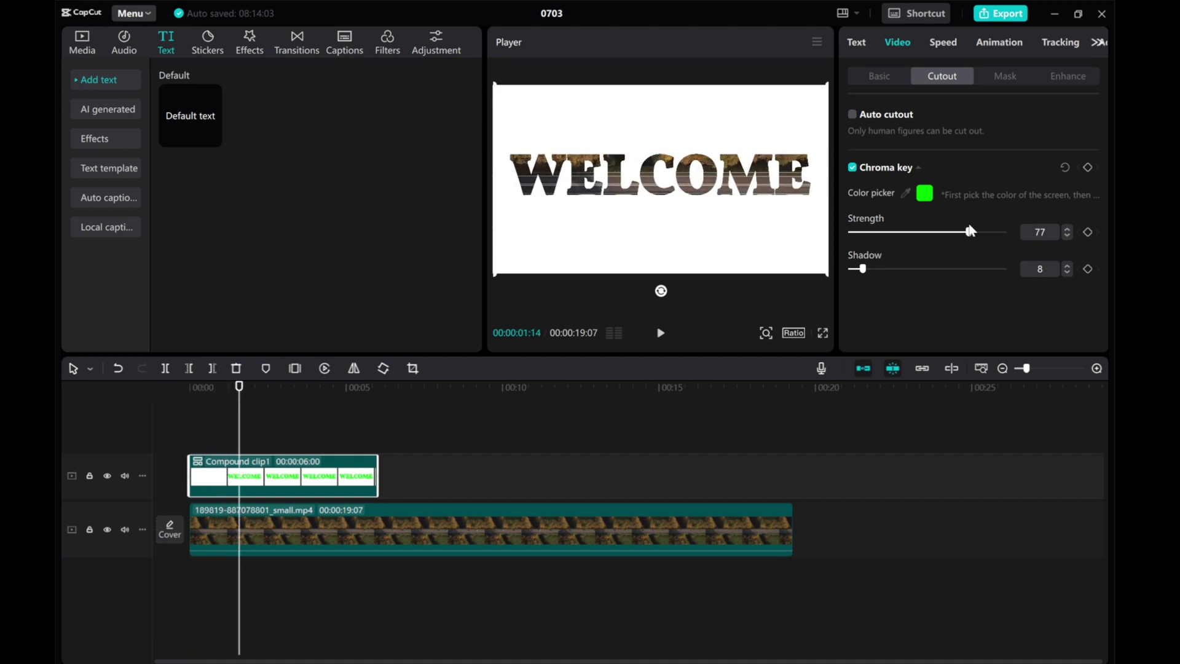
key("Right")
key("Right")
key("Right")
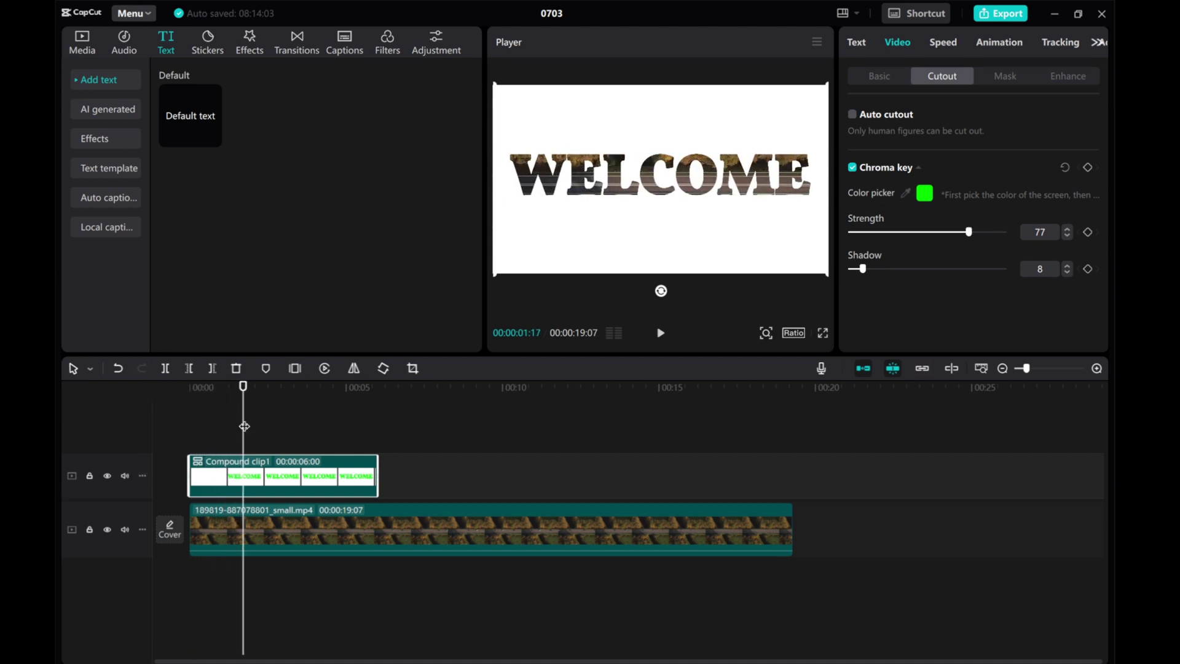
Play the keyed WELCOME animation from the start to review the result
key("Home")
left_click(660, 332)
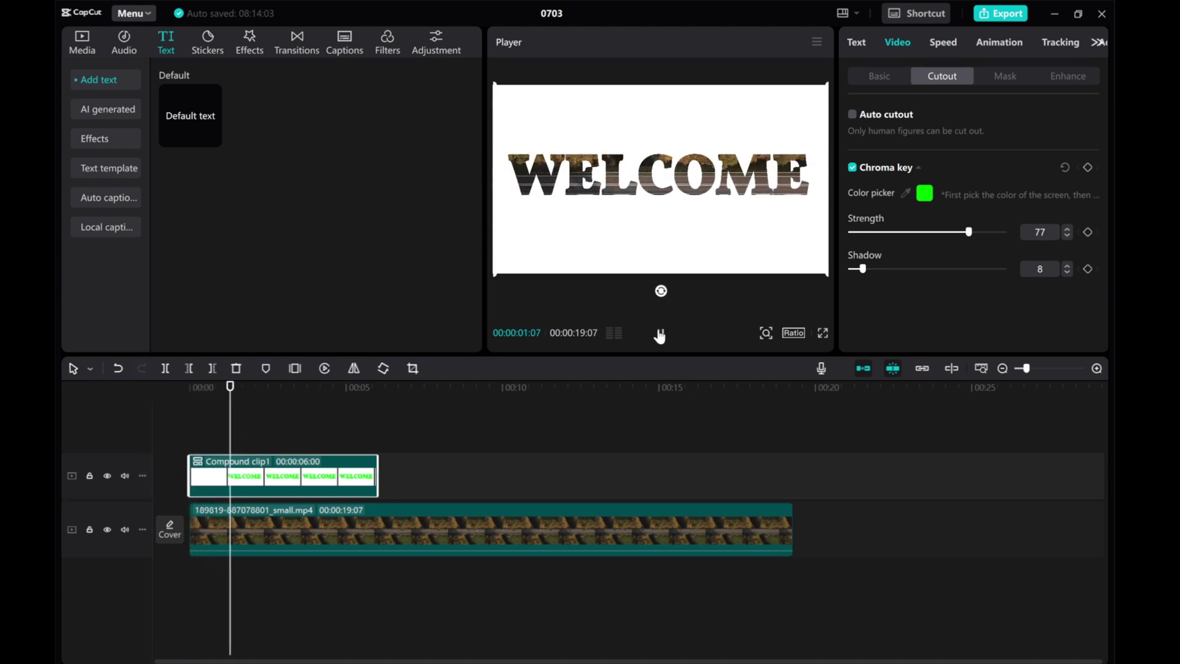
left_click(317, 487)
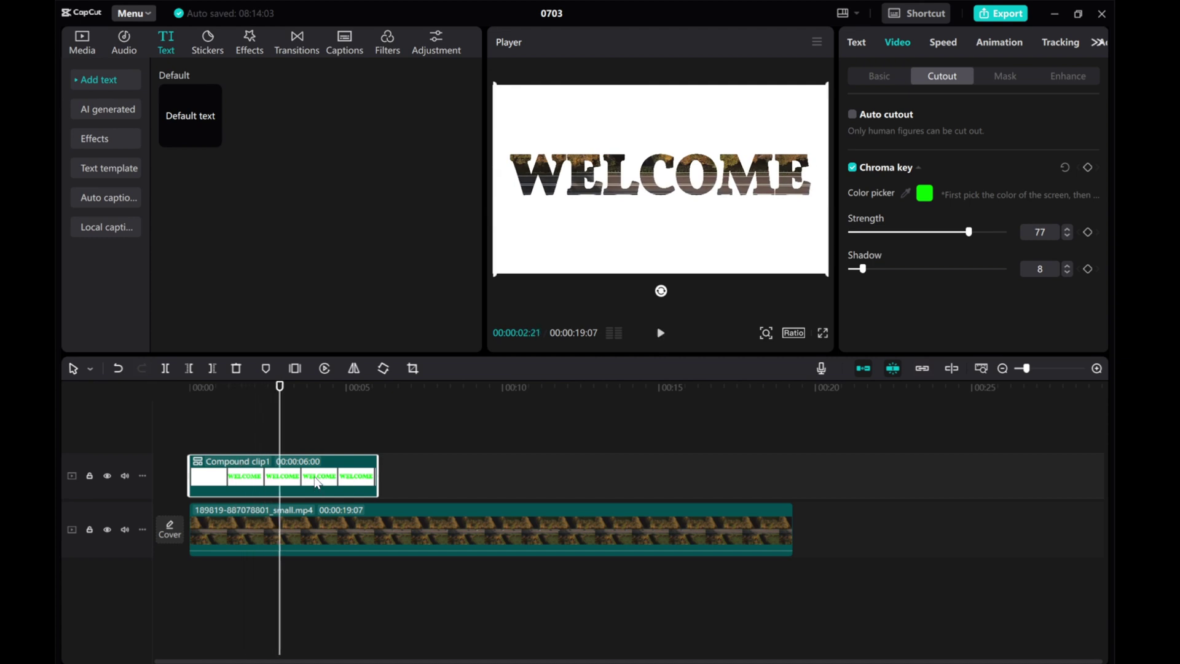
left_click_drag(275, 434, 197, 452)
Copy the compound clip and paste a duplicate onto a new track above
right_click(196, 453)
left_click(225, 363)
right_click(199, 426)
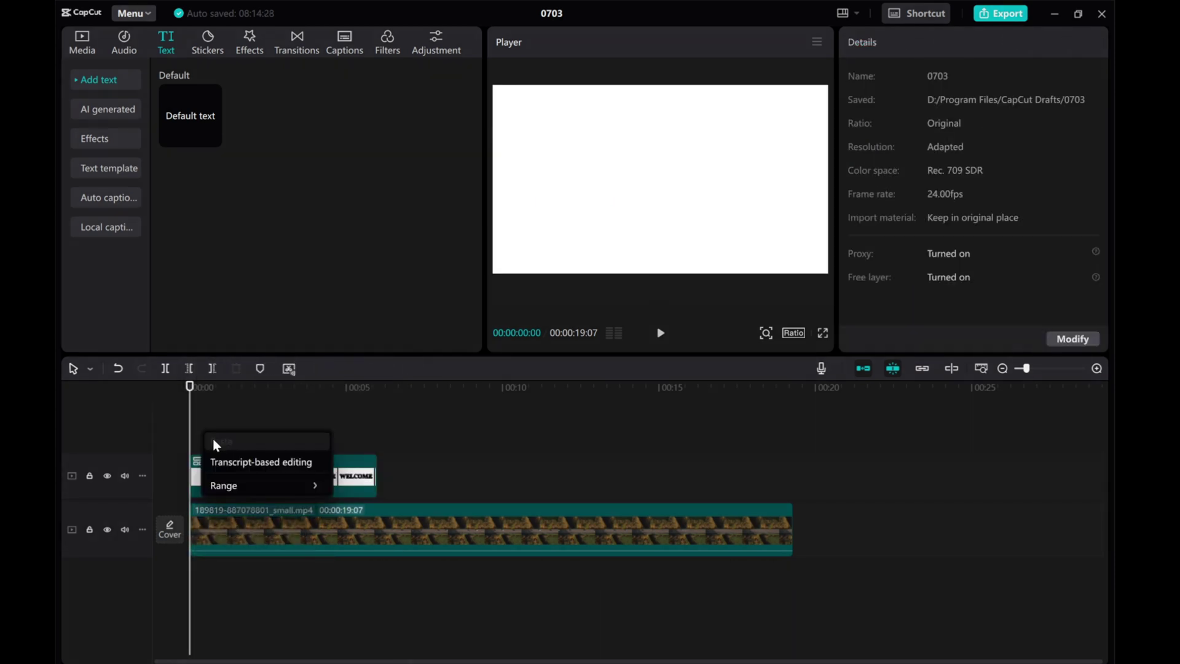
left_click(204, 425)
right_click(204, 425)
left_click(198, 471)
right_click(198, 471)
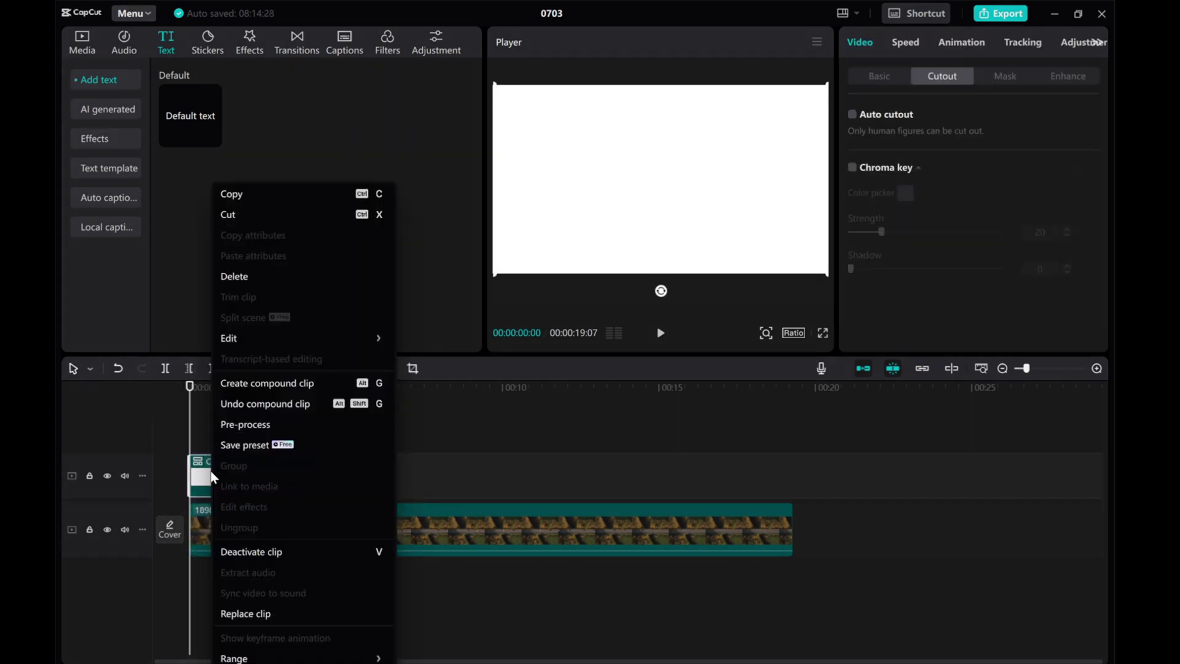
left_click(208, 422)
right_click(194, 429)
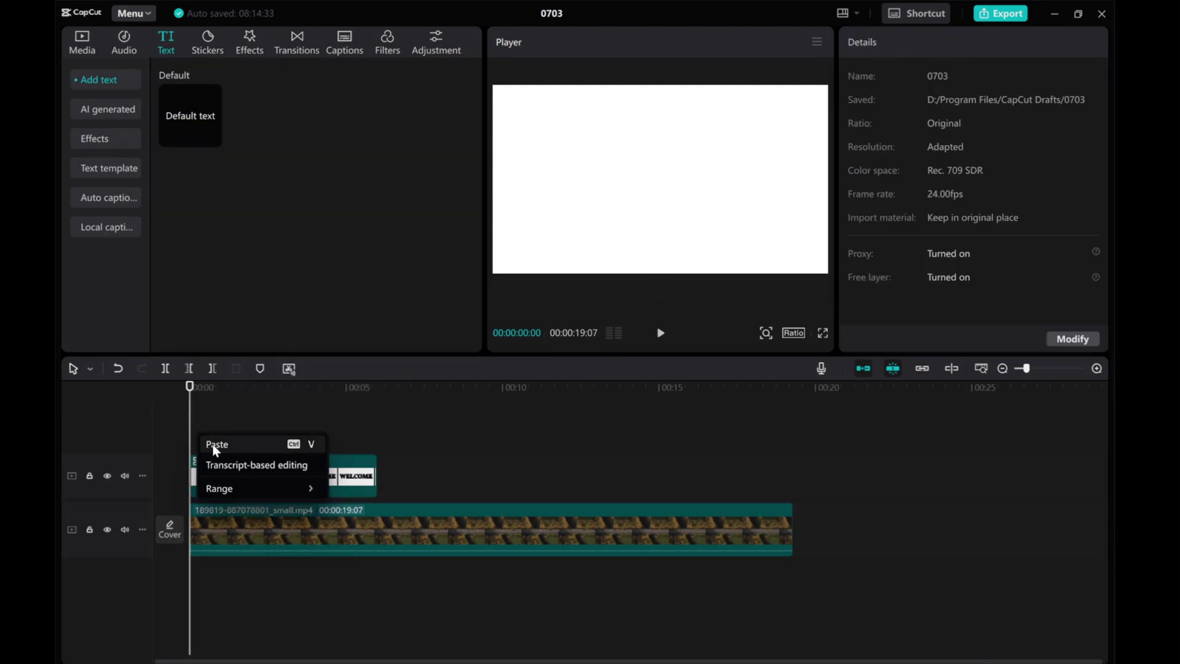
left_click(212, 441)
left_click(1097, 368)
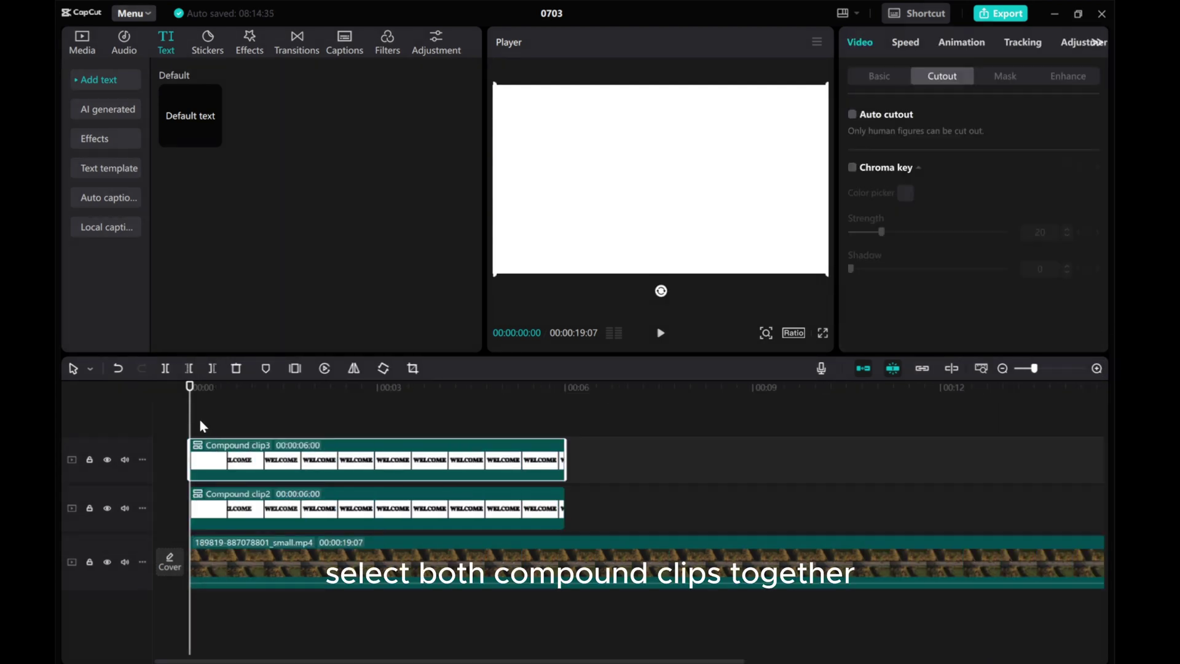
Split both compound clips at 00:00:02:00
left_click_drag(601, 502, 406, 459)
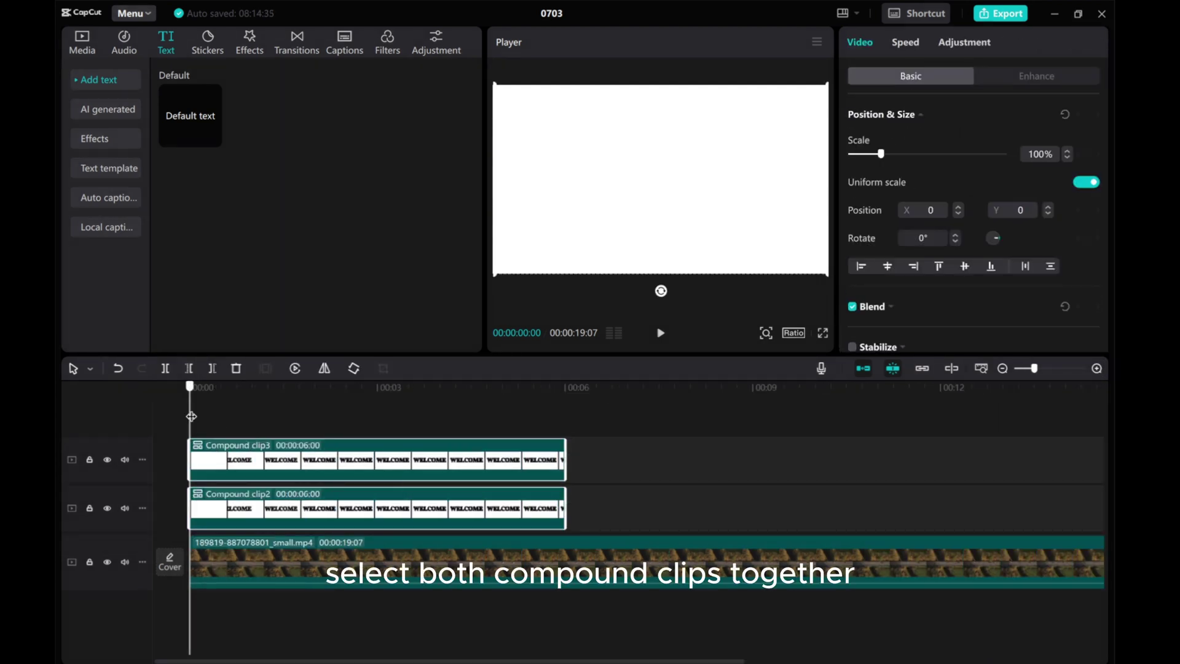
left_click_drag(196, 416, 316, 423)
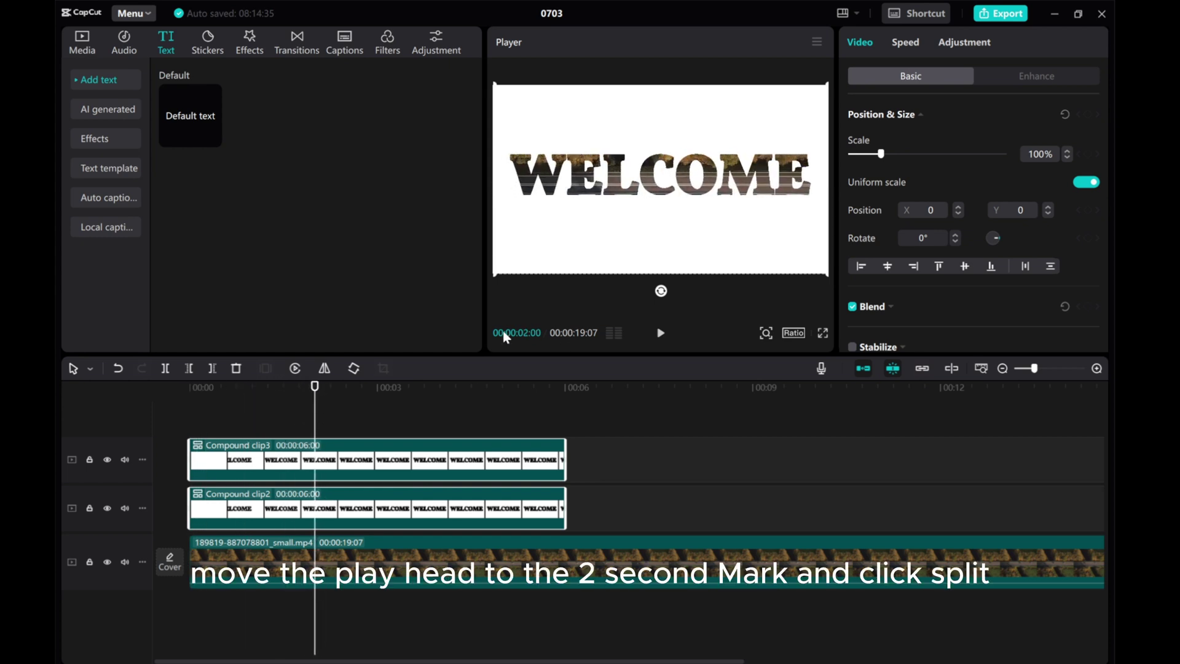
left_click(165, 368)
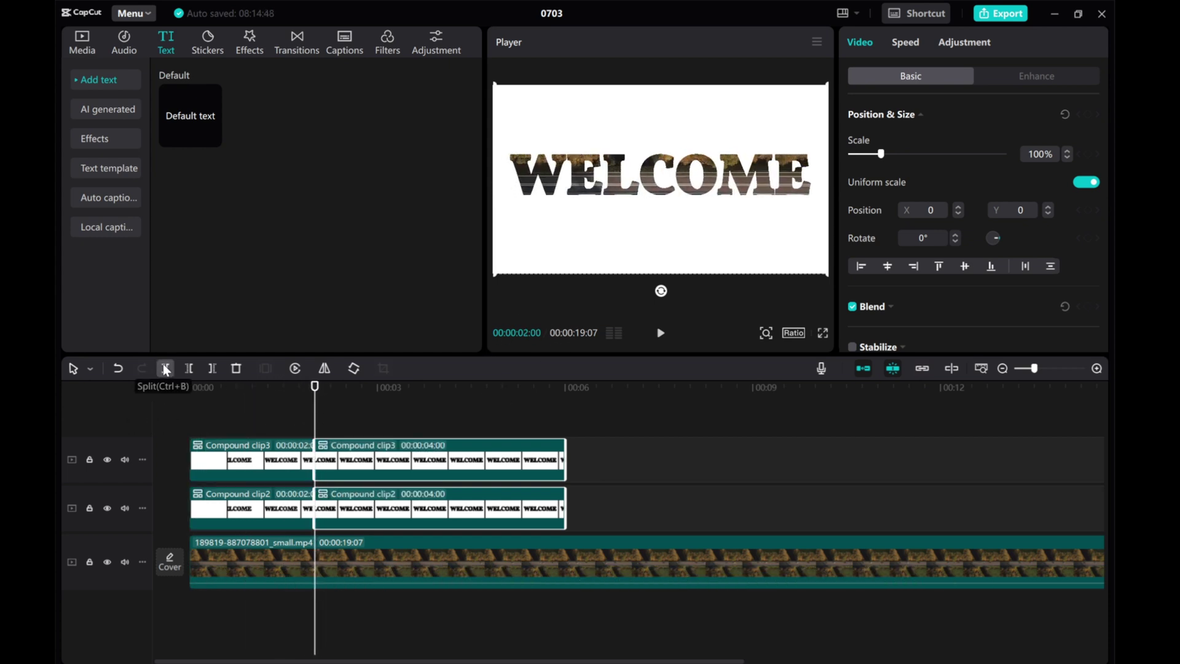
Apply a horizontal mask to the second part of the top compound clip
left_click(347, 462)
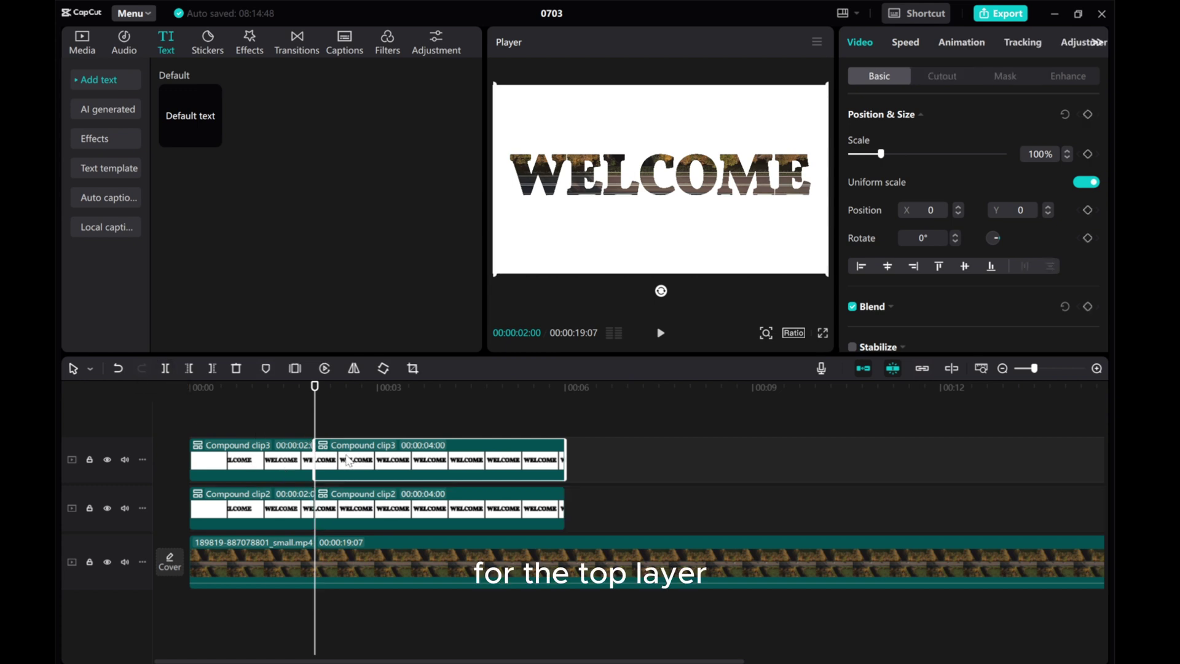
left_click(999, 76)
left_click(928, 167)
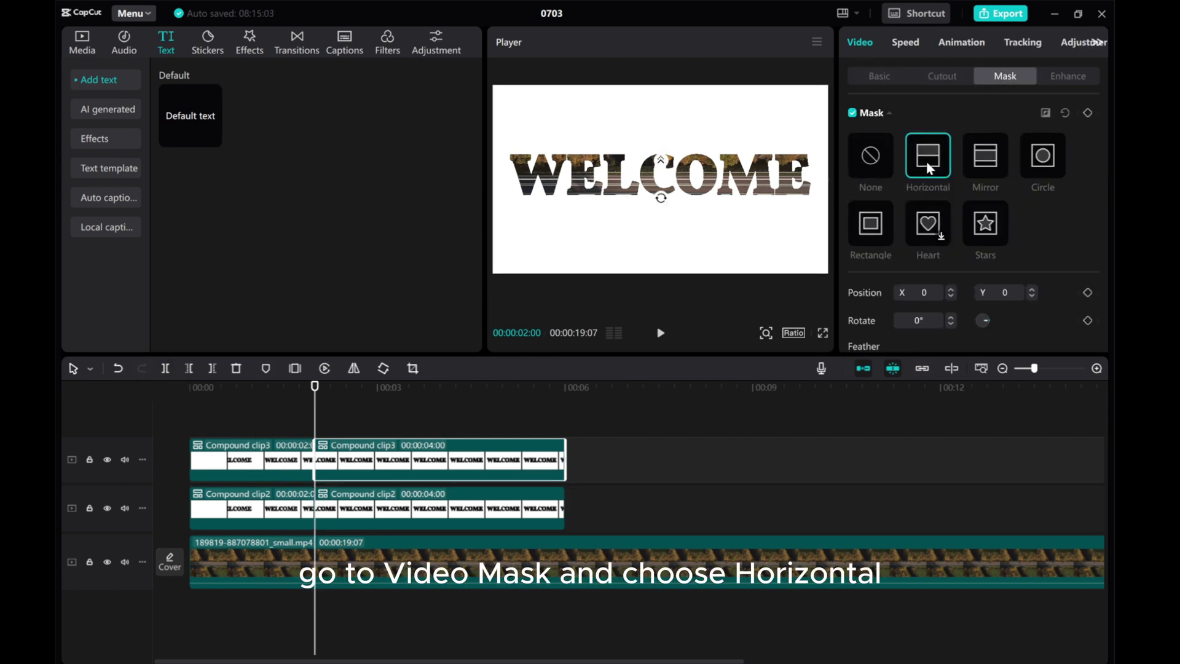
left_click(108, 509)
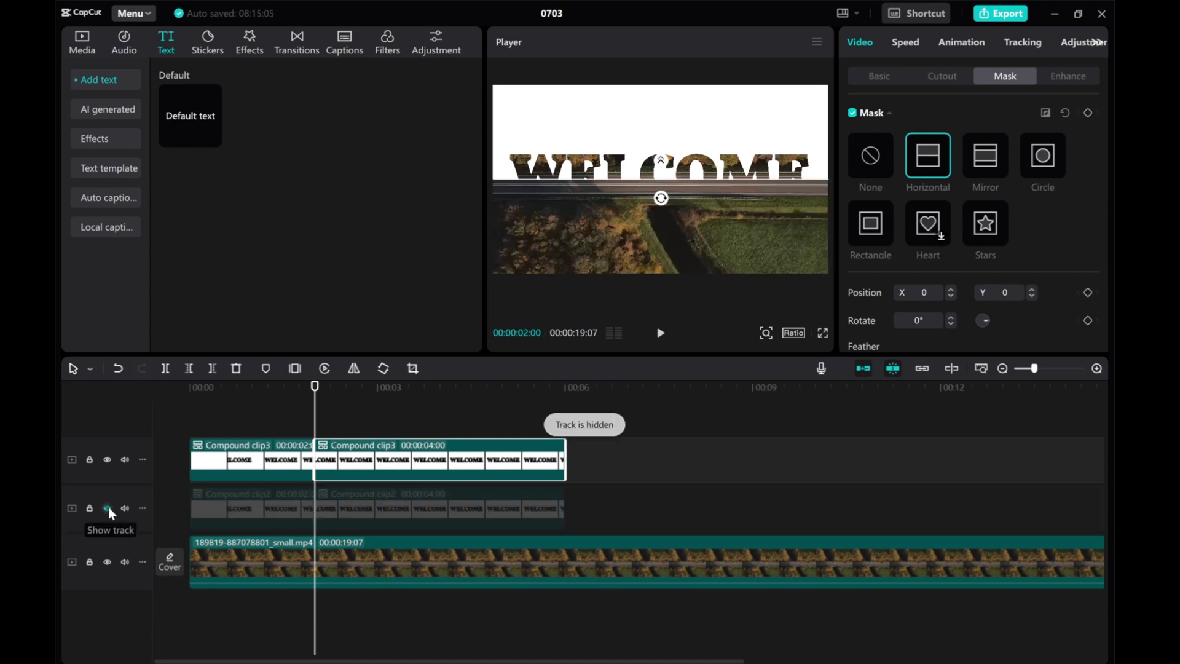
Unhide the middle track and give Compound clip2's second part a horizontal mask rotated 180°
left_click(107, 508)
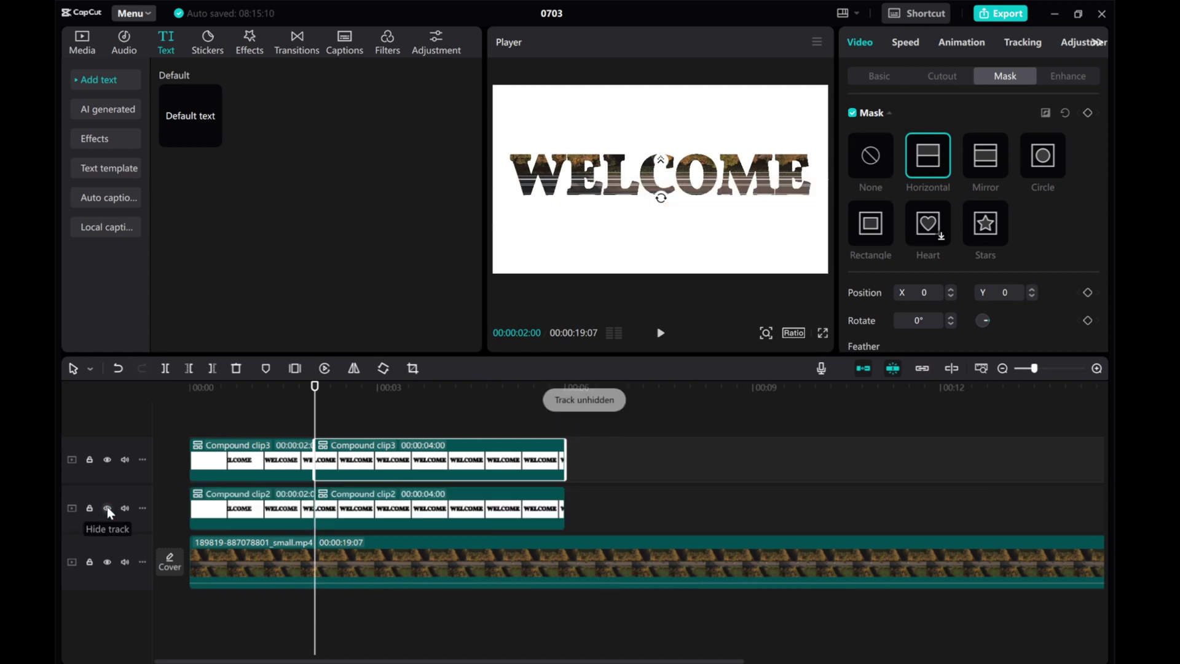
left_click(360, 516)
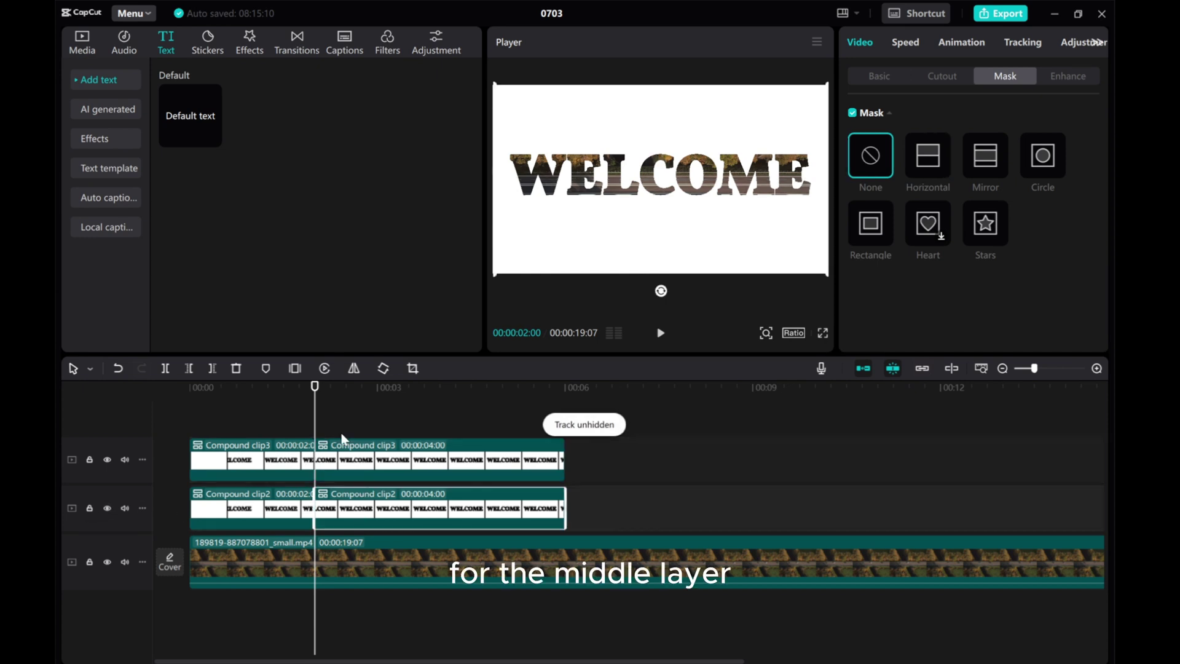
left_click(932, 166)
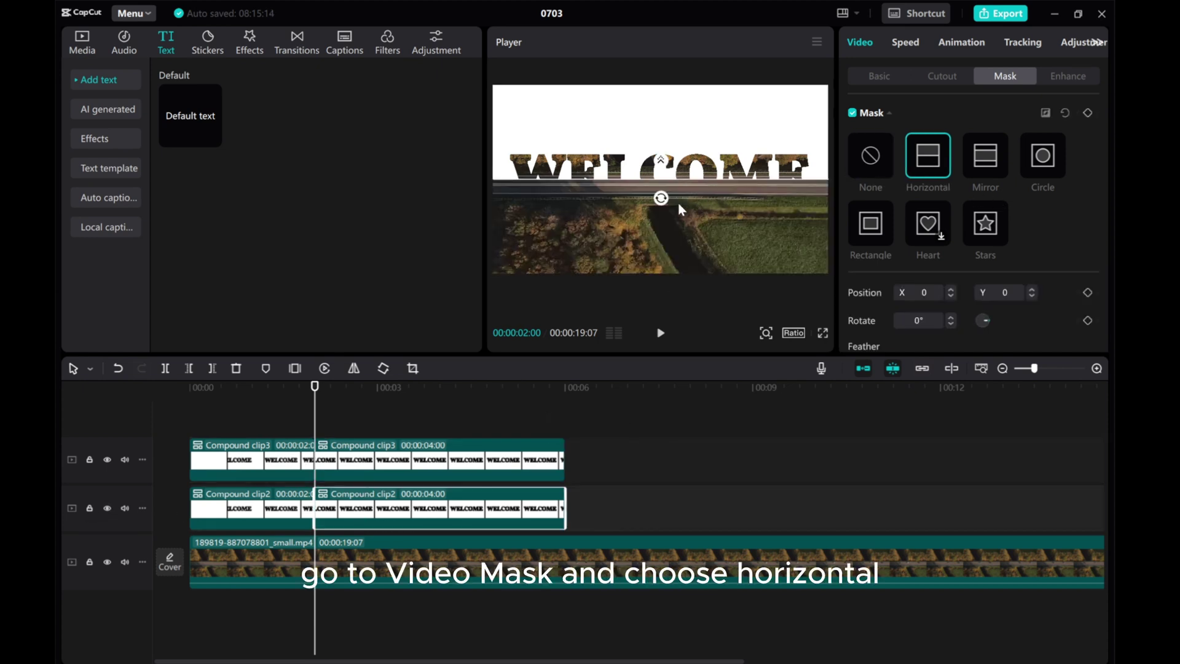
left_click_drag(661, 197, 662, 173)
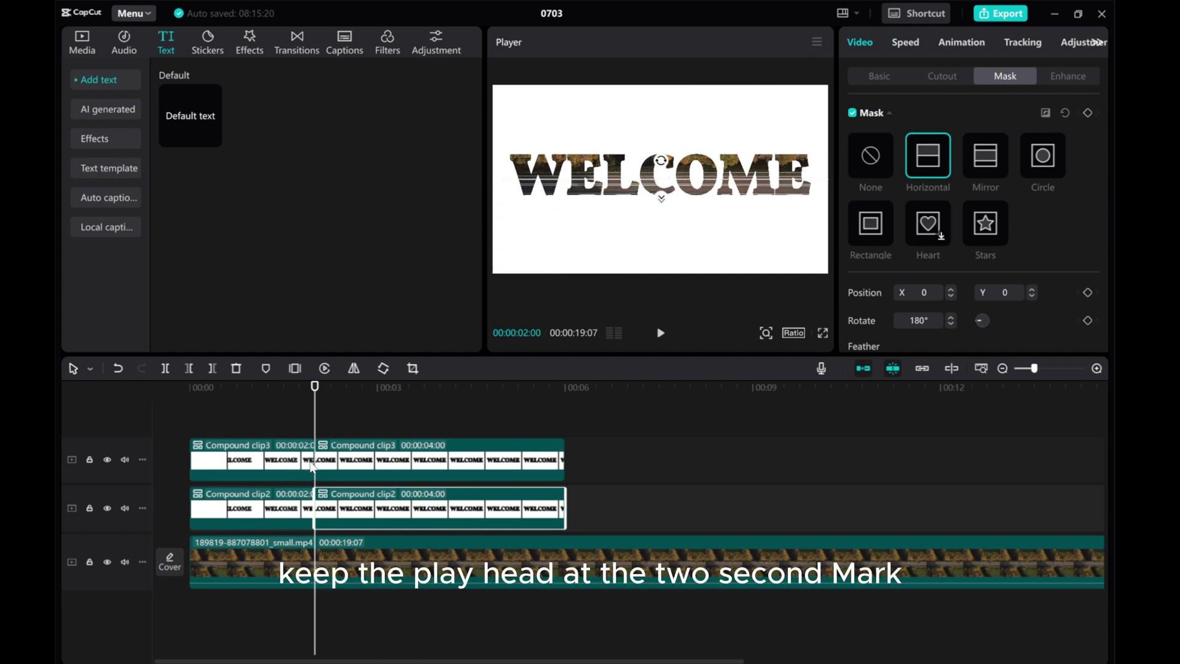
left_click(330, 471)
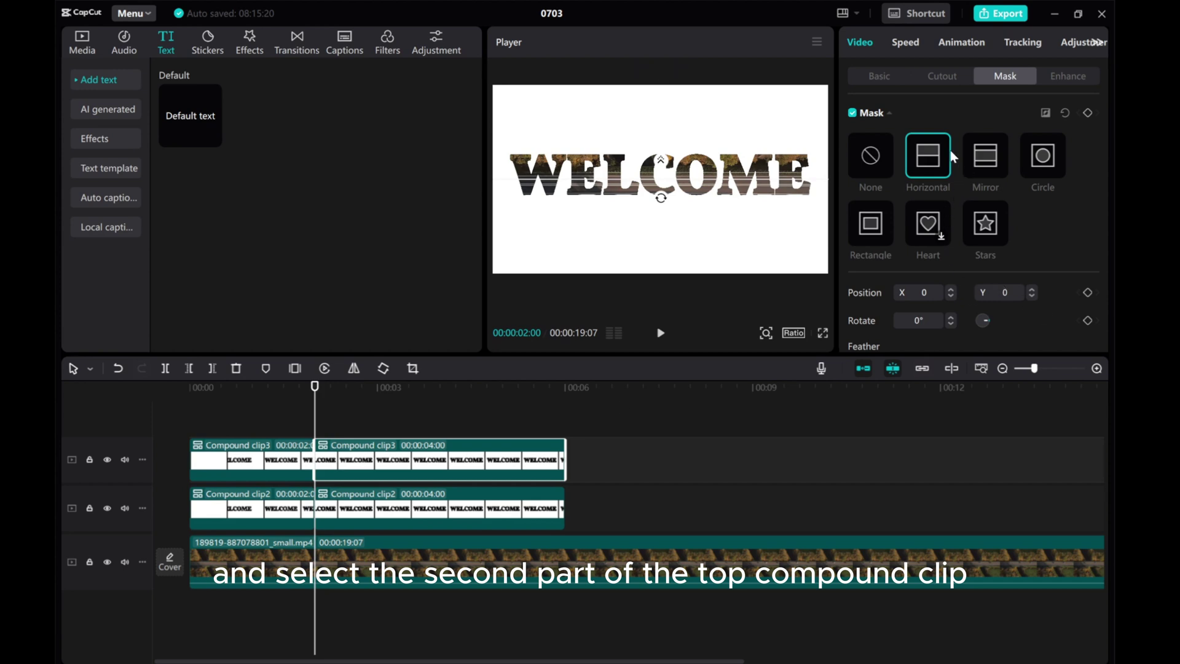
Keyframe Compound clip3's second piece from Y 0 at 00:02 up to Y 1101 at 00:05
left_click(872, 77)
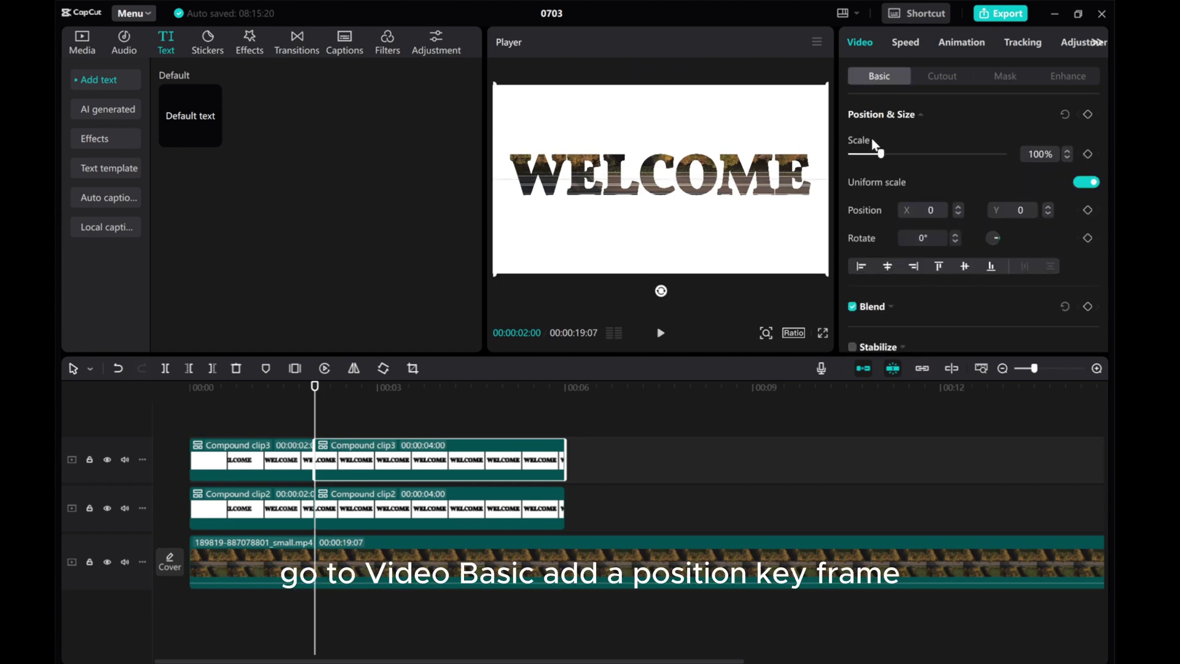
left_click(1087, 210)
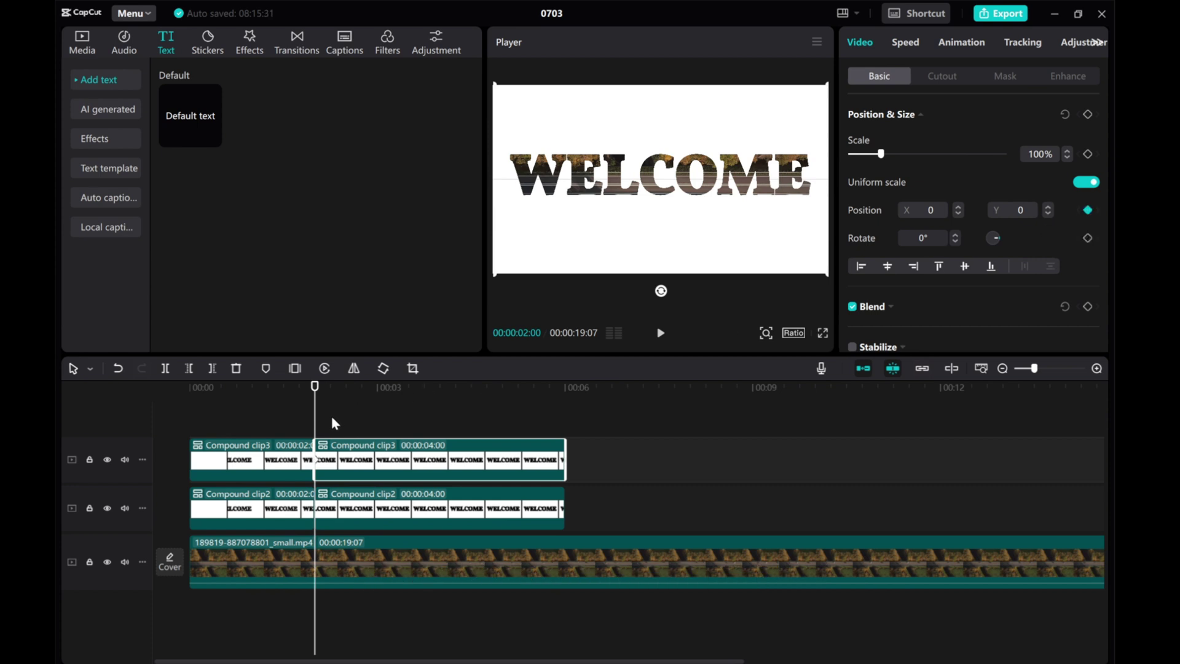
left_click_drag(318, 426, 503, 438)
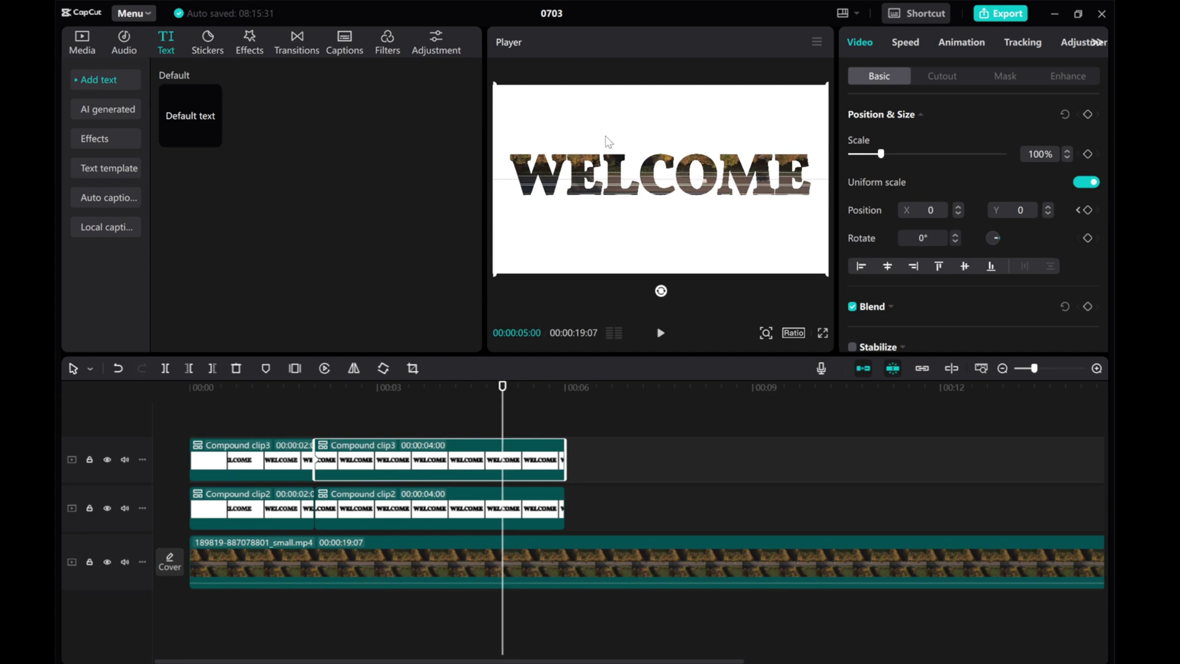
left_click_drag(606, 139, 600, 43)
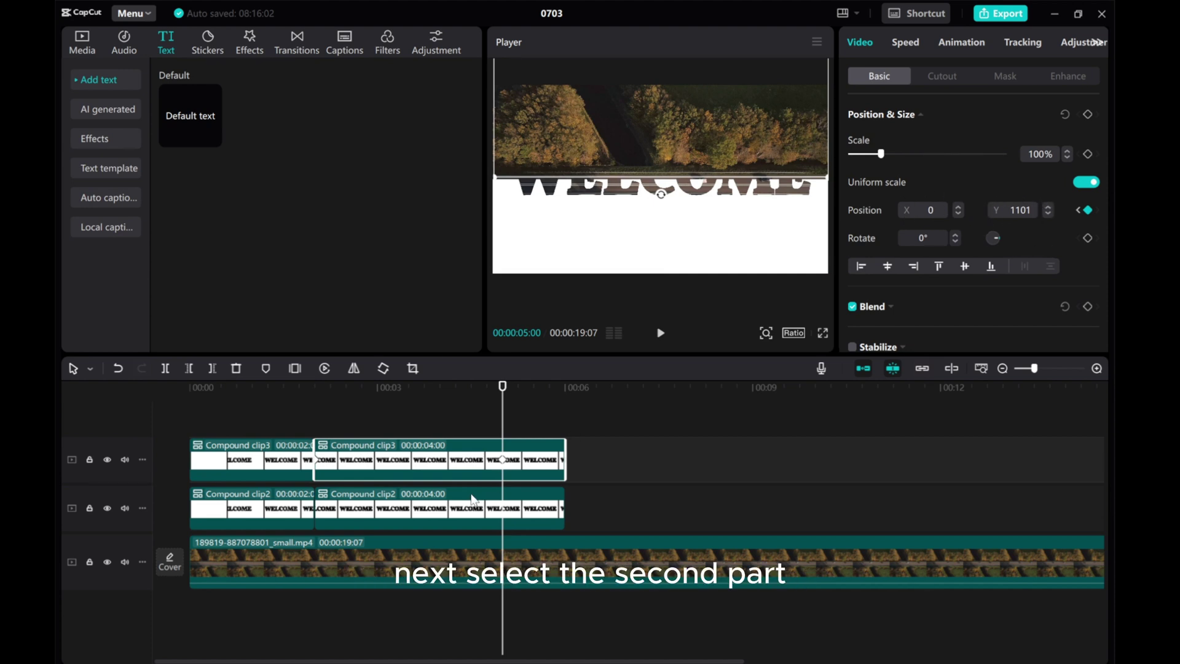
Set Compound clip2's second piece to Y -1101 with a position keyframe at 5 seconds
left_click(445, 508)
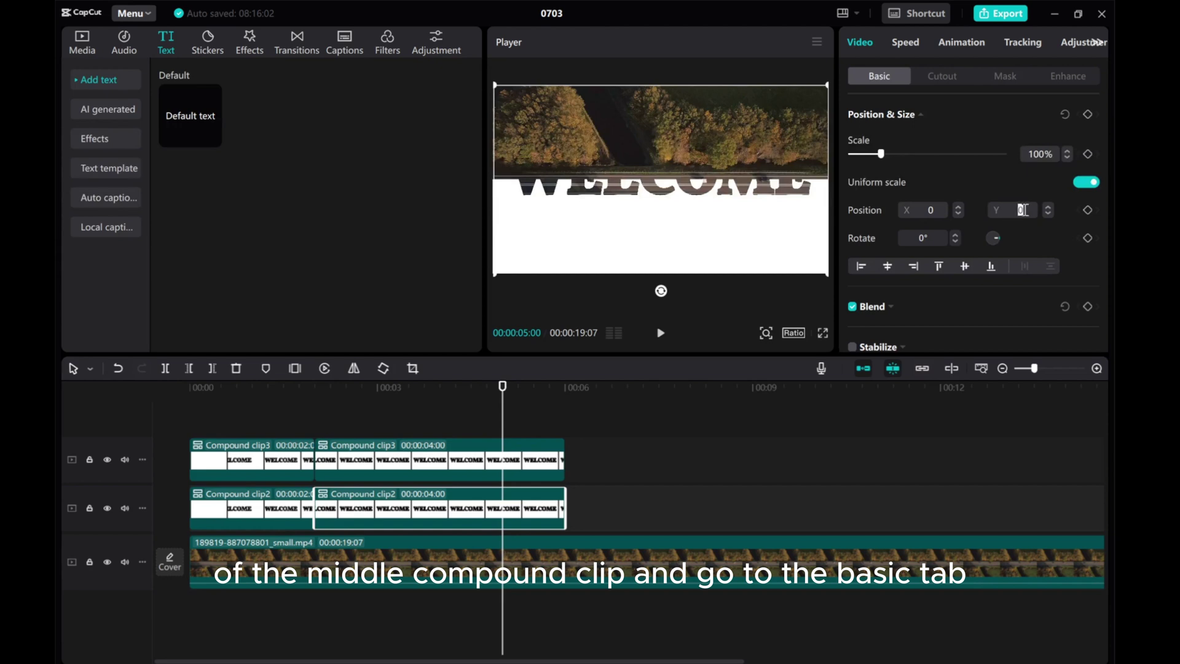
left_click(446, 463)
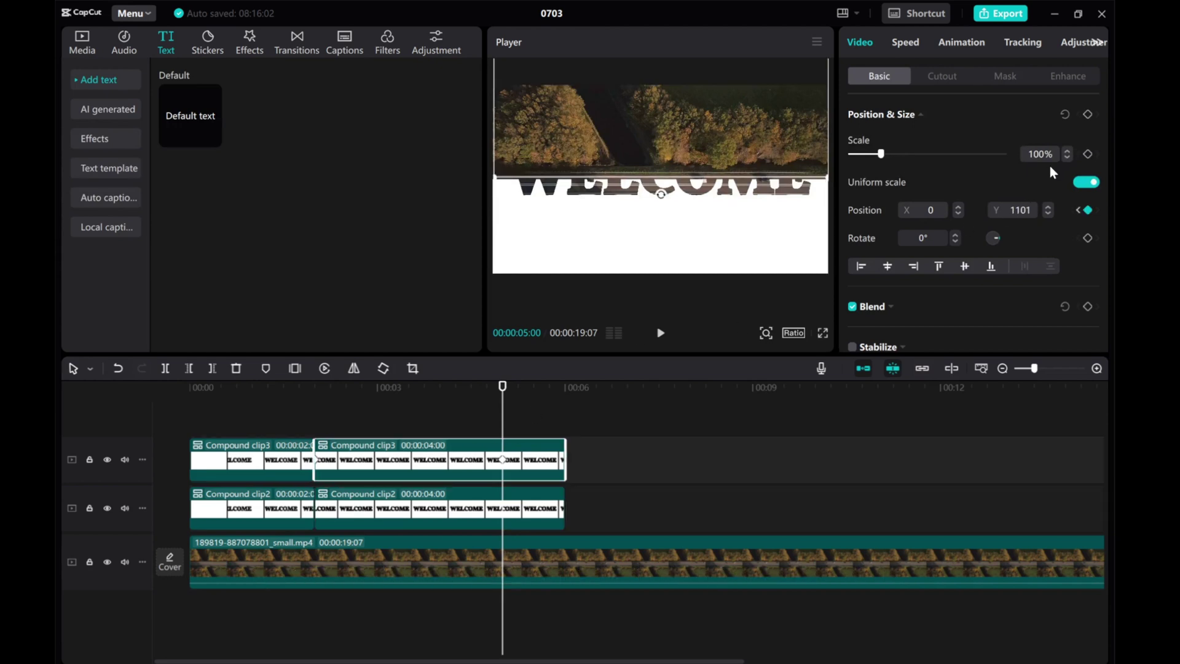
left_click(1012, 209)
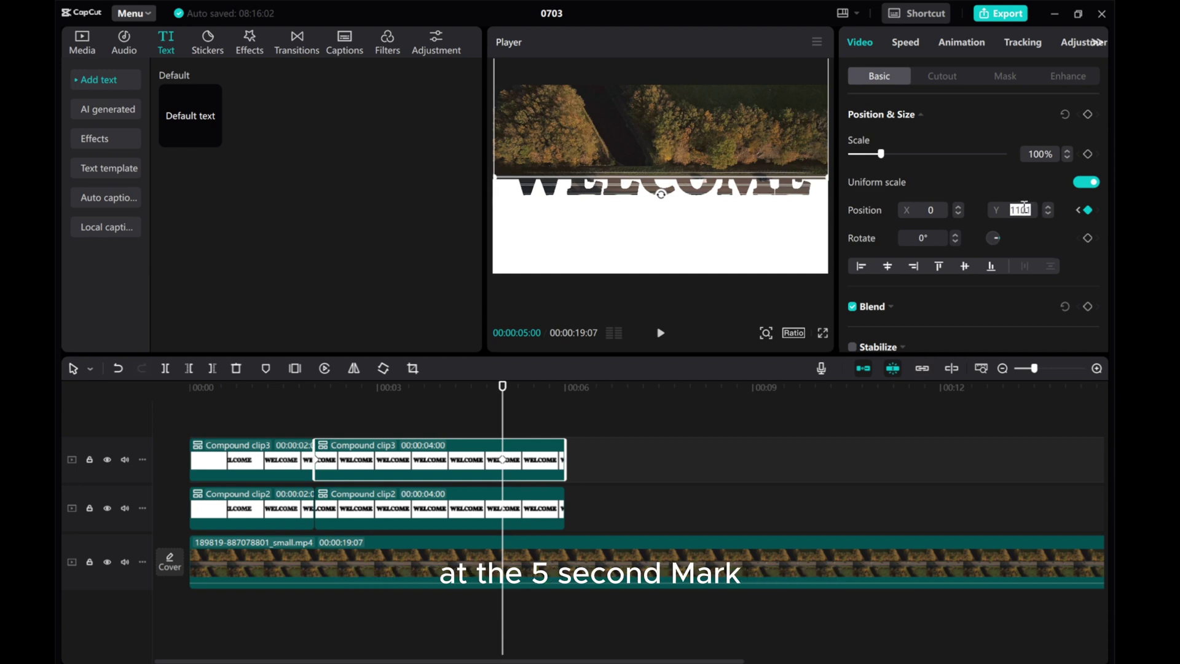
left_click(439, 517)
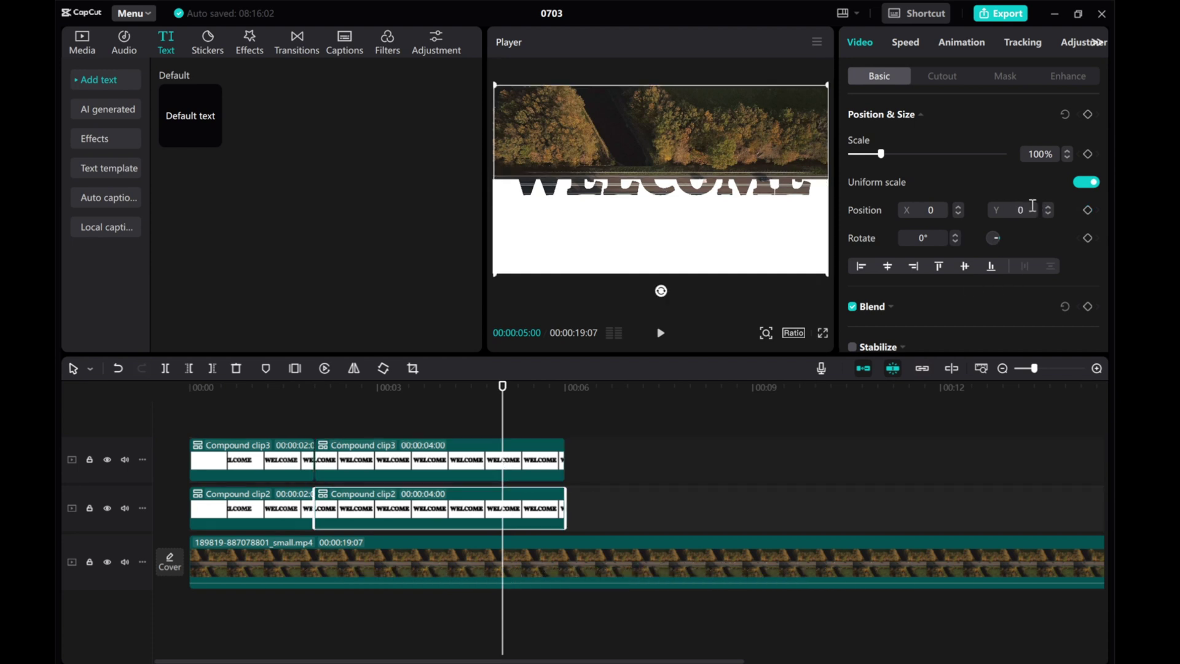
left_click(1010, 211)
type("1101")
key("Home")
type("-")
key("Return")
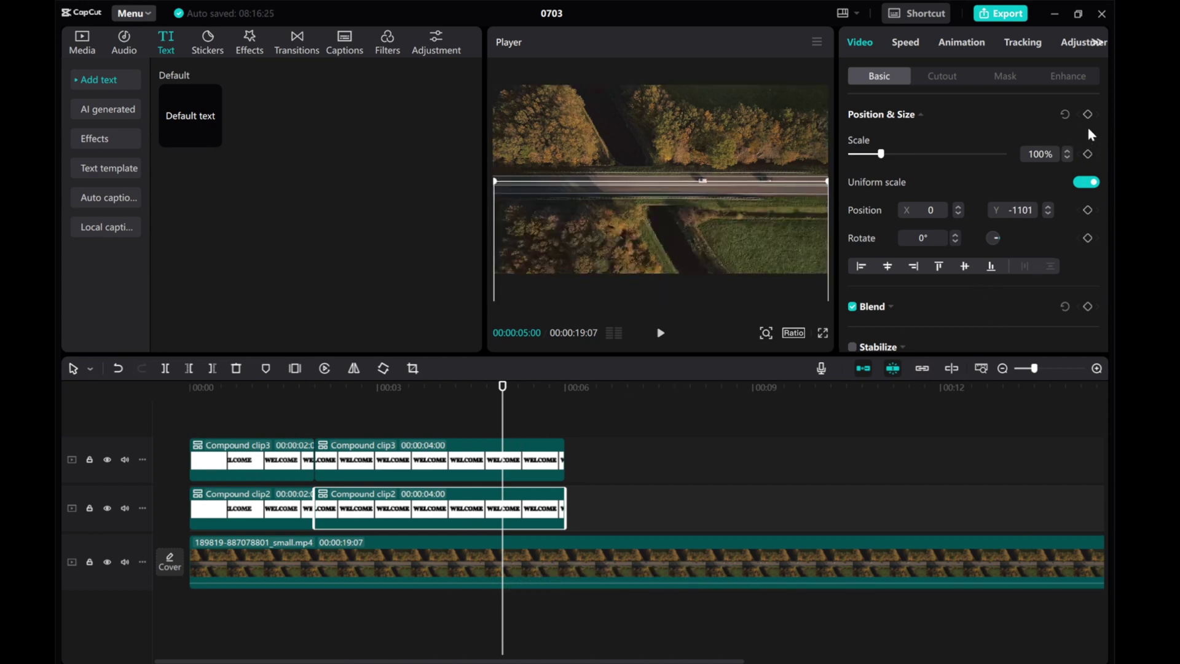
left_click(1087, 211)
At the 2-second mark, set that piece's Y position to 0
left_click(368, 431)
left_click(315, 432)
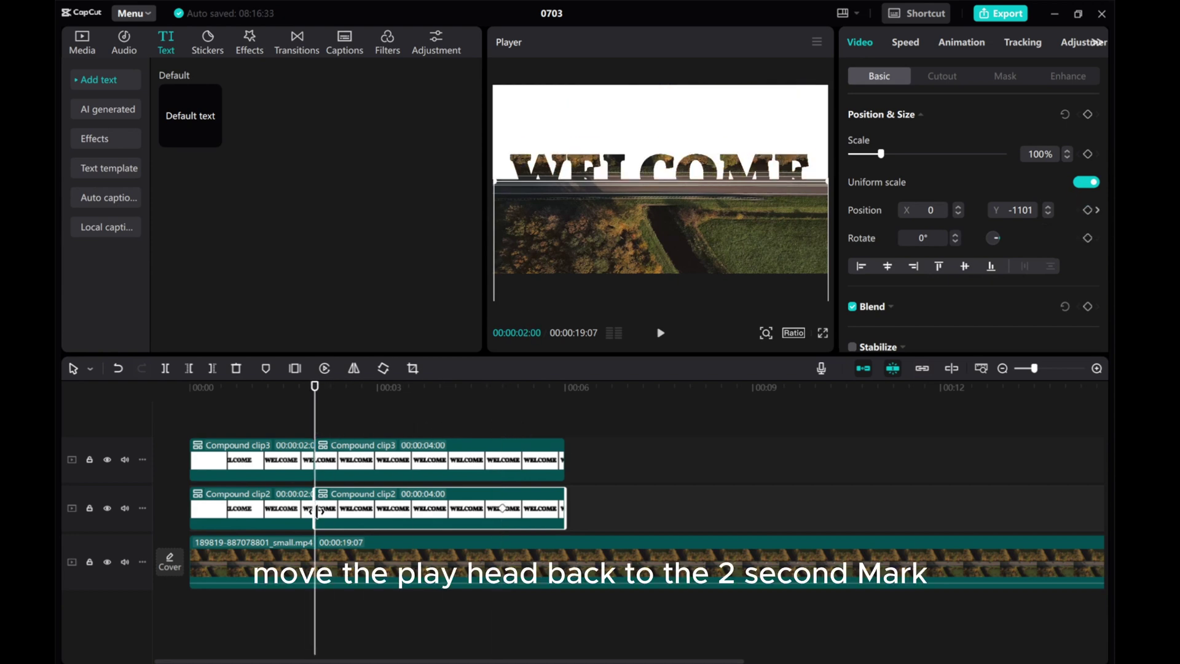
left_click_drag(1030, 210, 1008, 212)
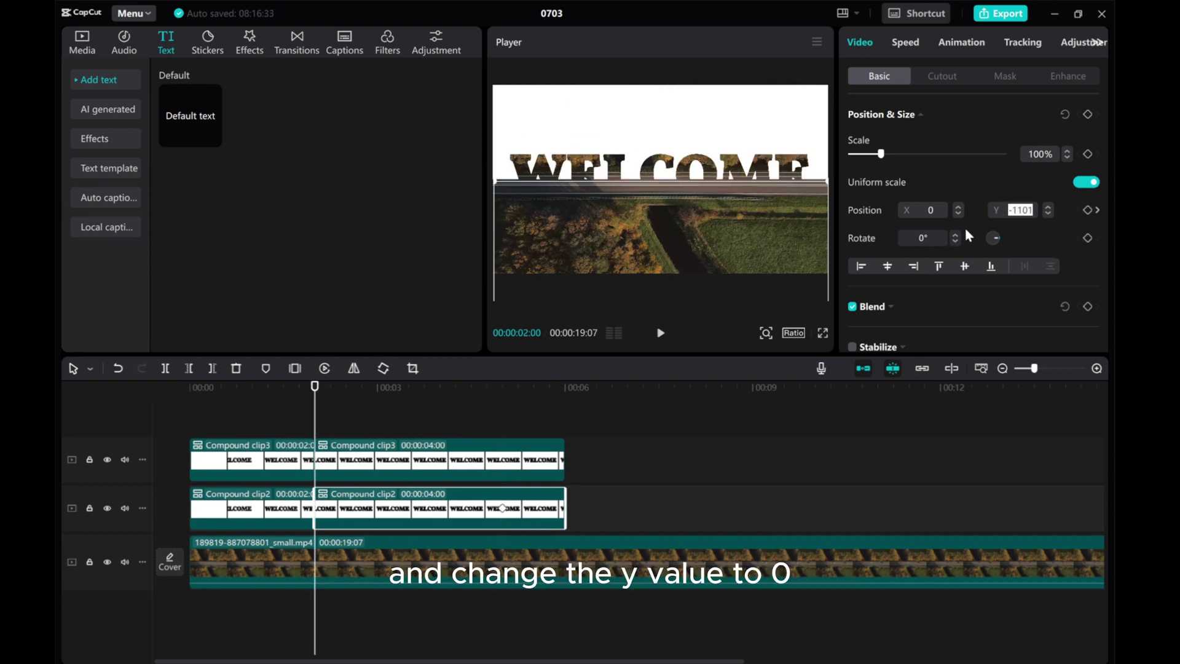
type("0")
key("Return")
left_click(429, 470)
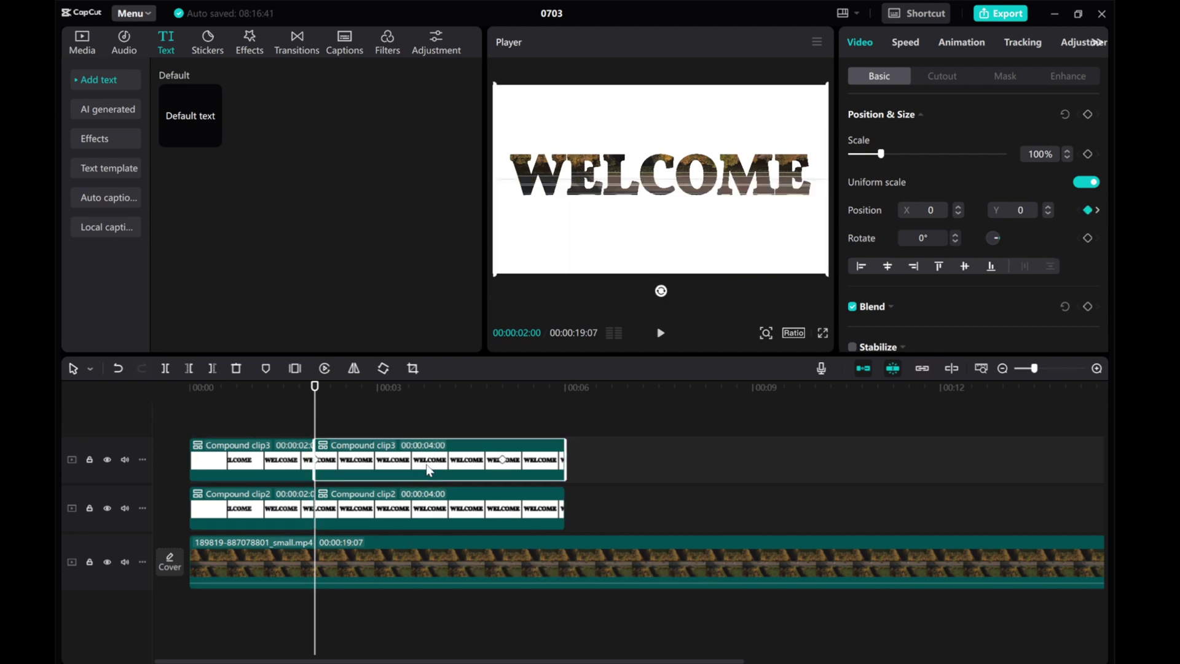
Preview the split WELCOME animation once
left_click(660, 332)
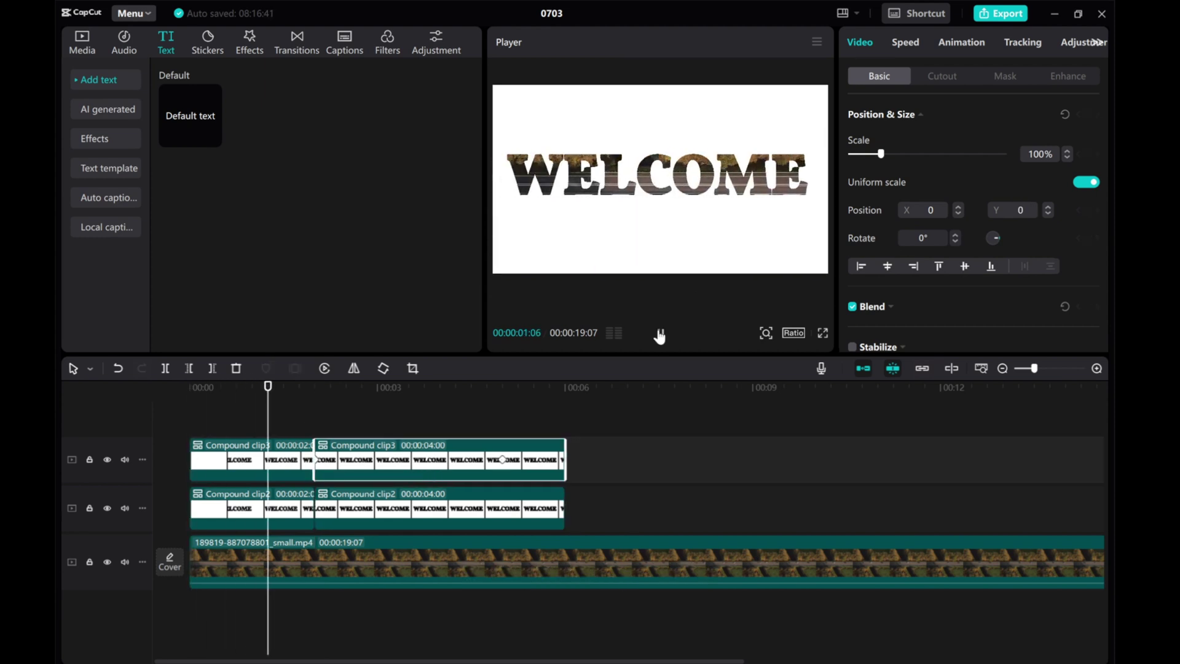
left_click(660, 333)
scroll(441, 404, "down", 3)
Replay the reveal from the timeline start, then select both stacked compound clips
left_click(191, 394)
left_click(660, 333)
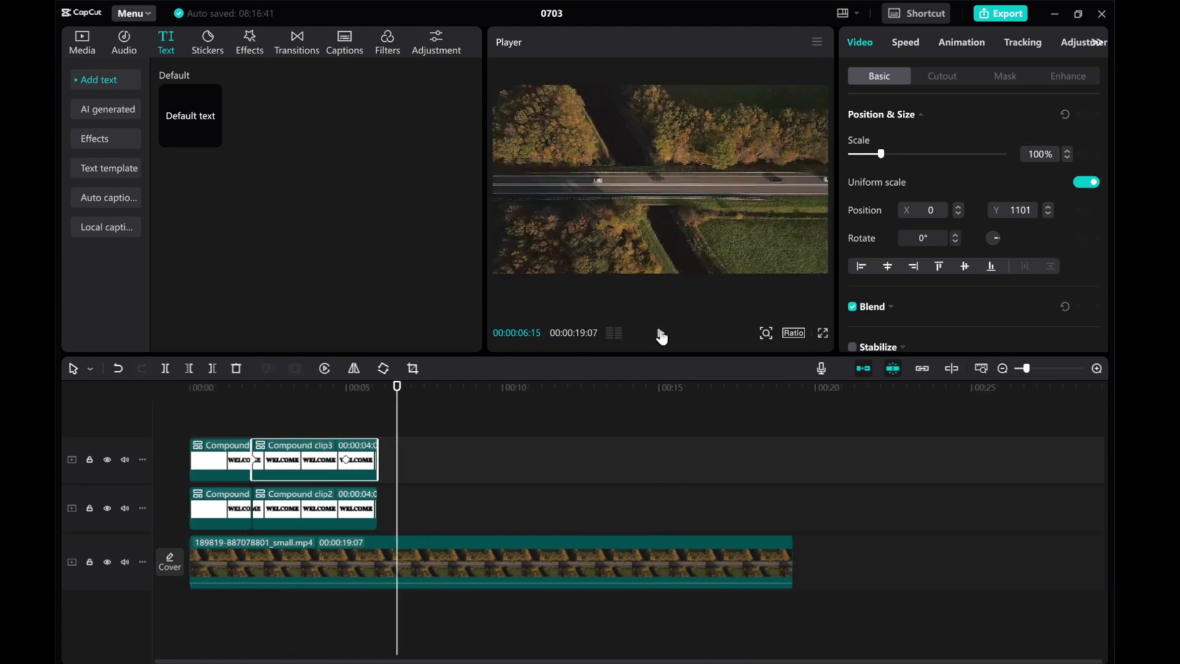
left_click(660, 333)
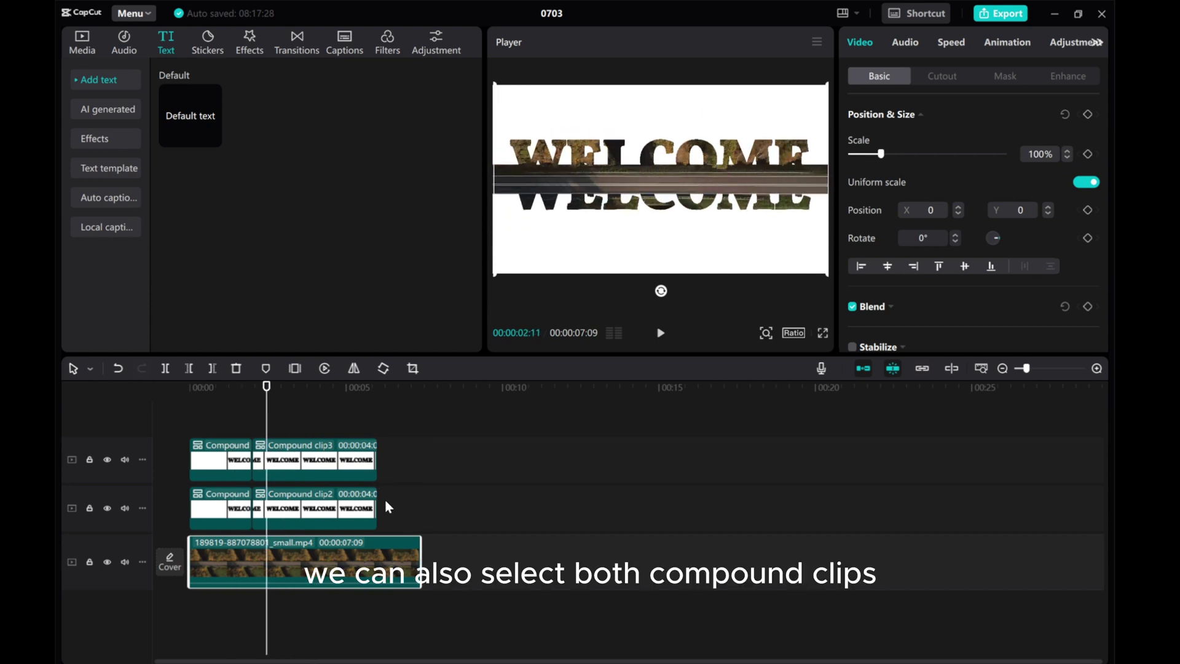
left_click_drag(385, 499, 221, 470)
Merge the two stacked WELCOME clips into one compound clip
right_click(221, 470)
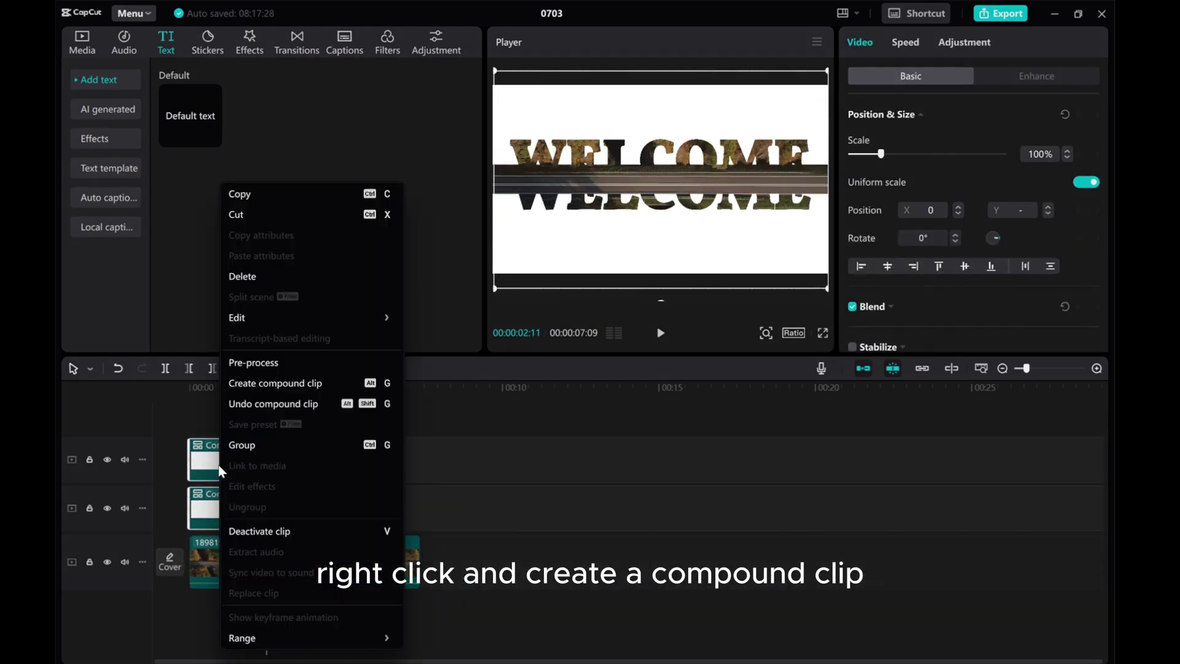
left_click(272, 384)
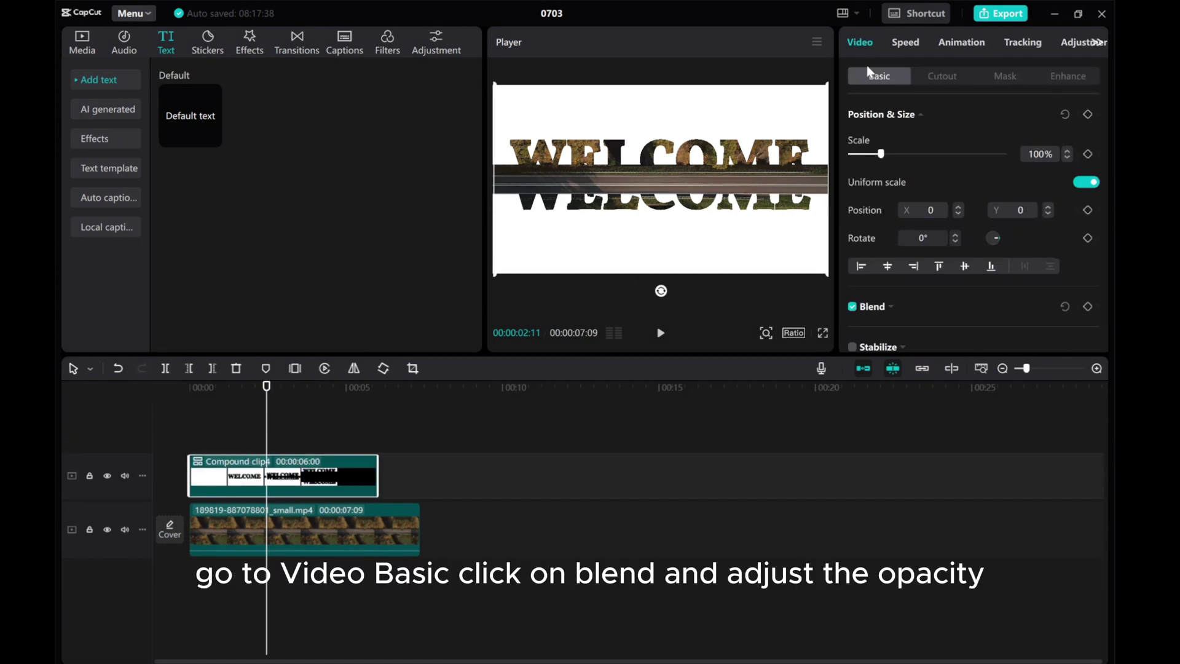
scroll(920, 260, "down", 1)
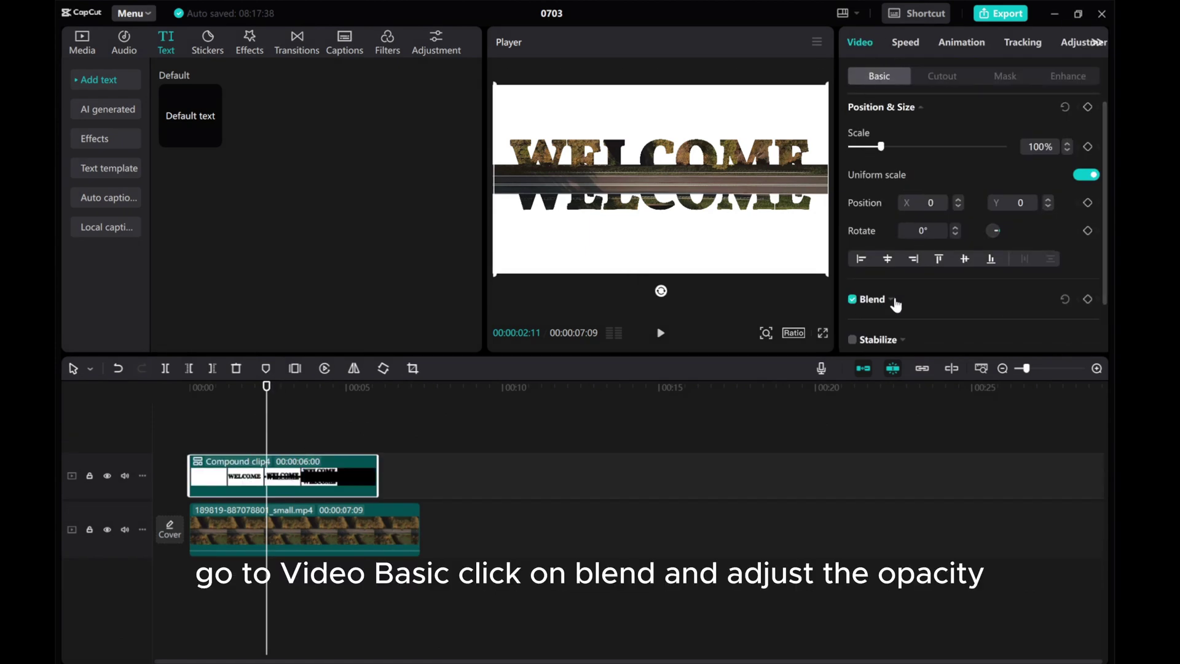
Lower the compound clip's blend opacity to 71% and replay the reveal from the start
left_click(953, 307)
scroll(954, 312, "down", 3)
scroll(990, 283, "up", 1)
left_click_drag(1007, 309, 959, 315)
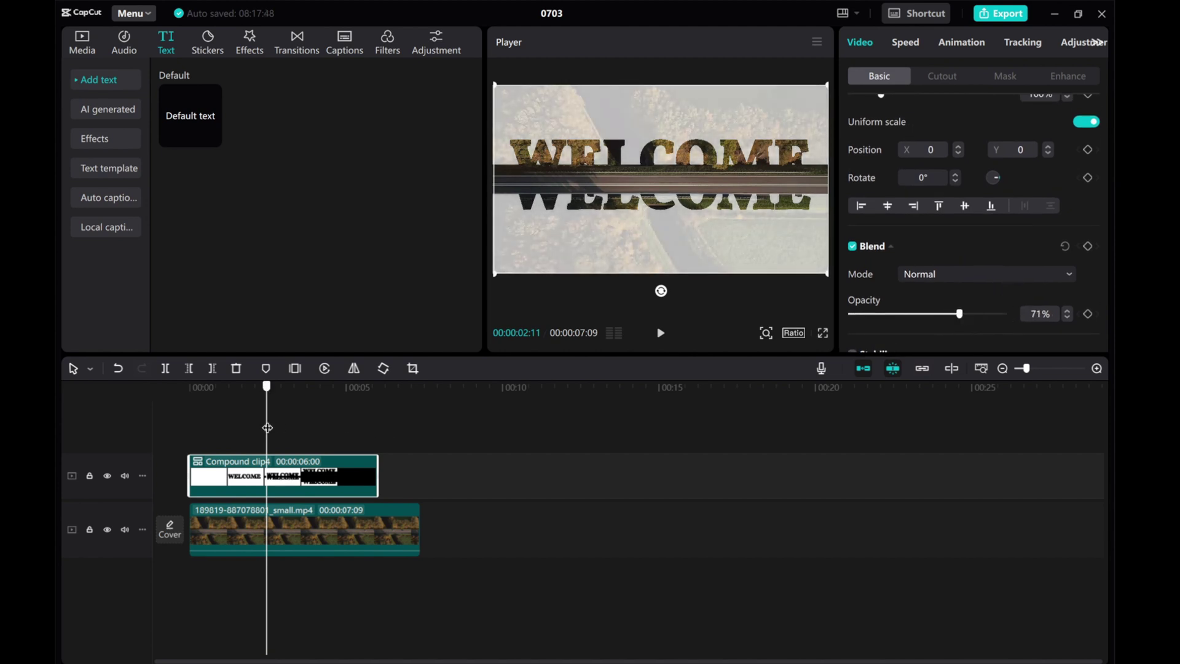
key("Home")
left_click(661, 337)
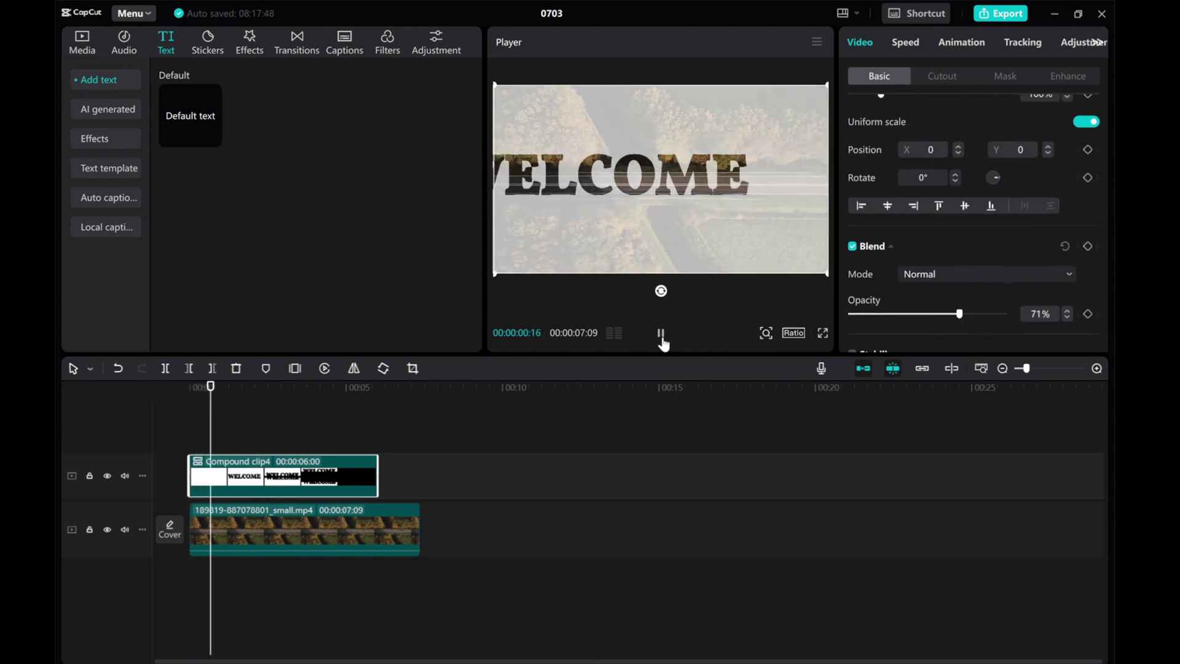